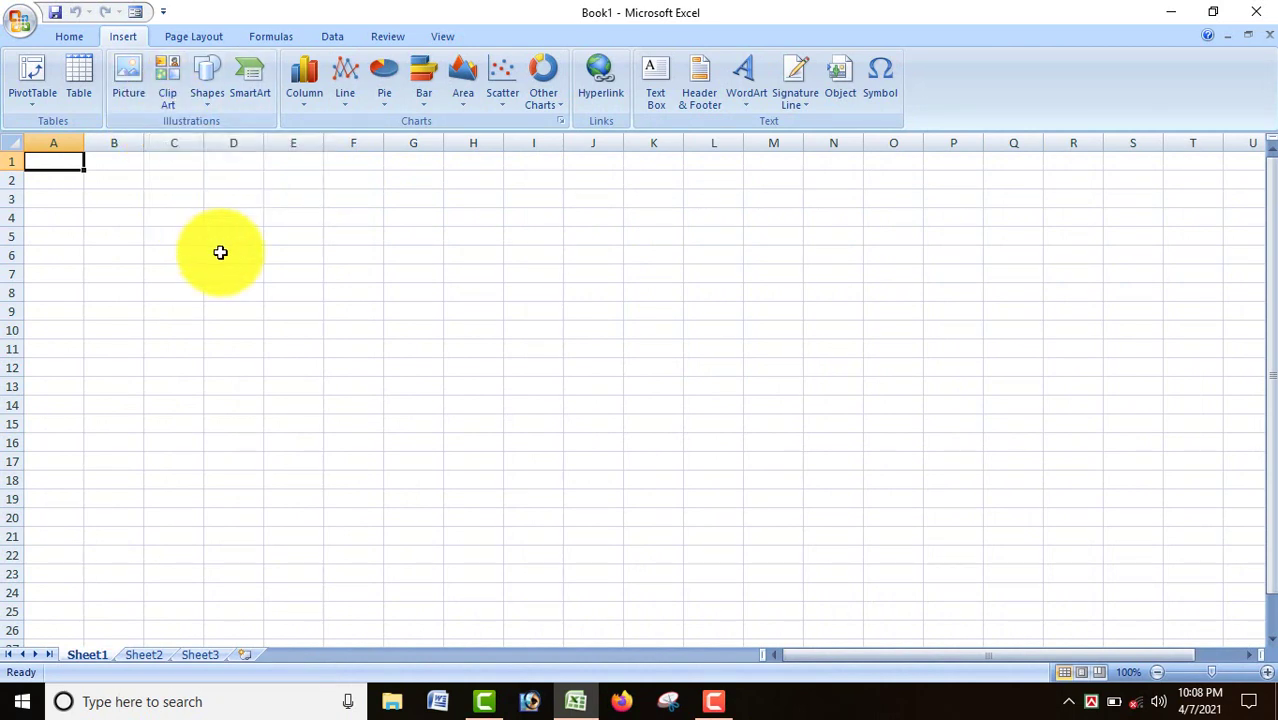
- Insert 'Special colour logo' from the Desktop's Logo, sign folder; it arrives at 23.22" by 24.26"
left_click(128, 92)
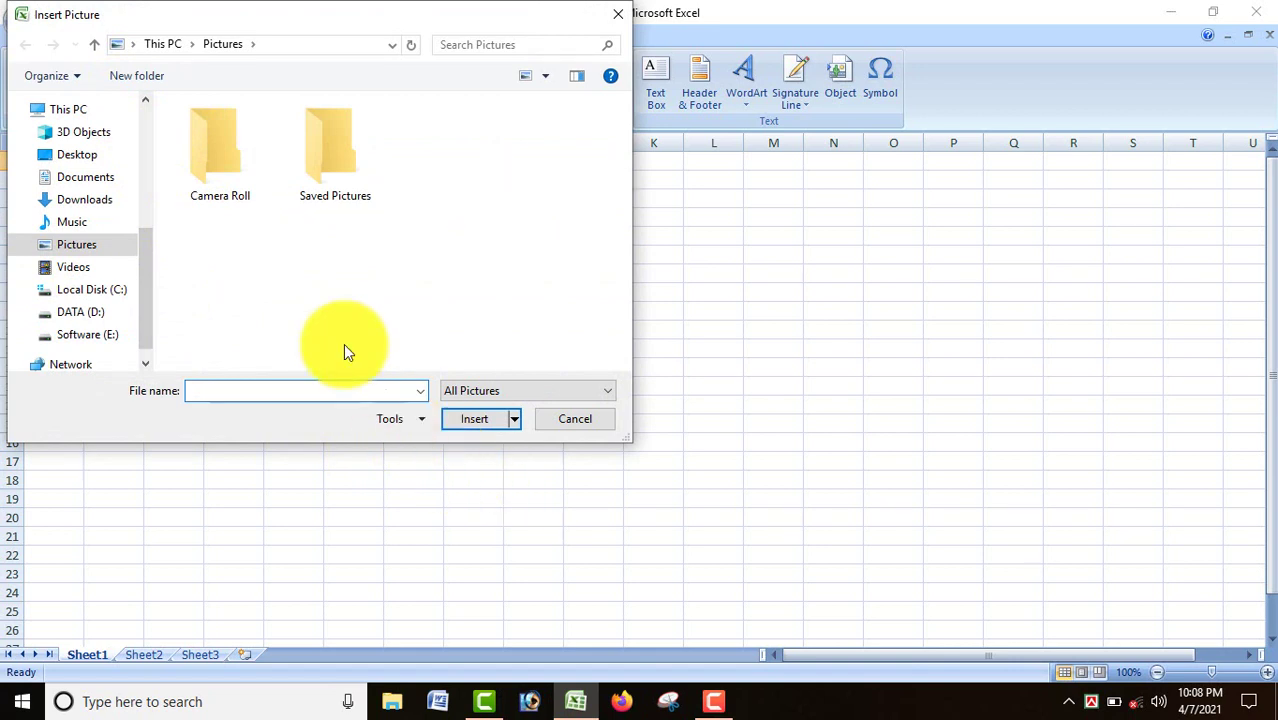
mouse_move(80, 200)
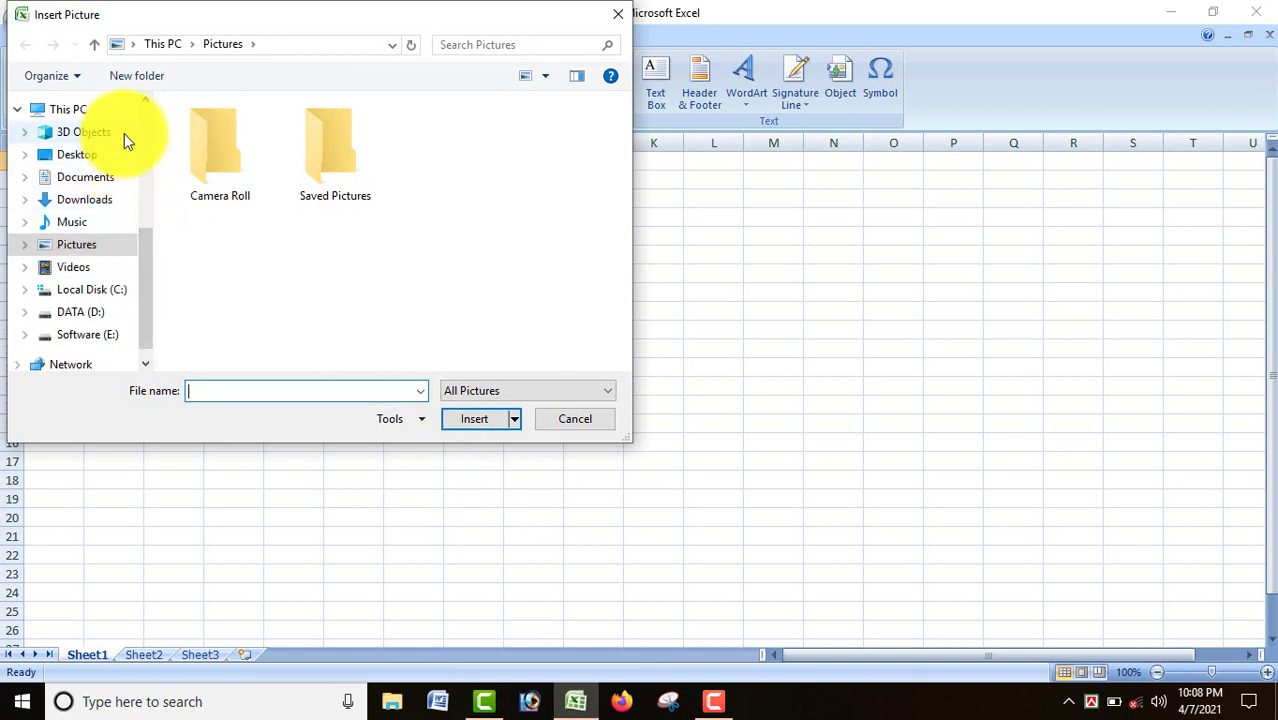
mouse_move(77, 155)
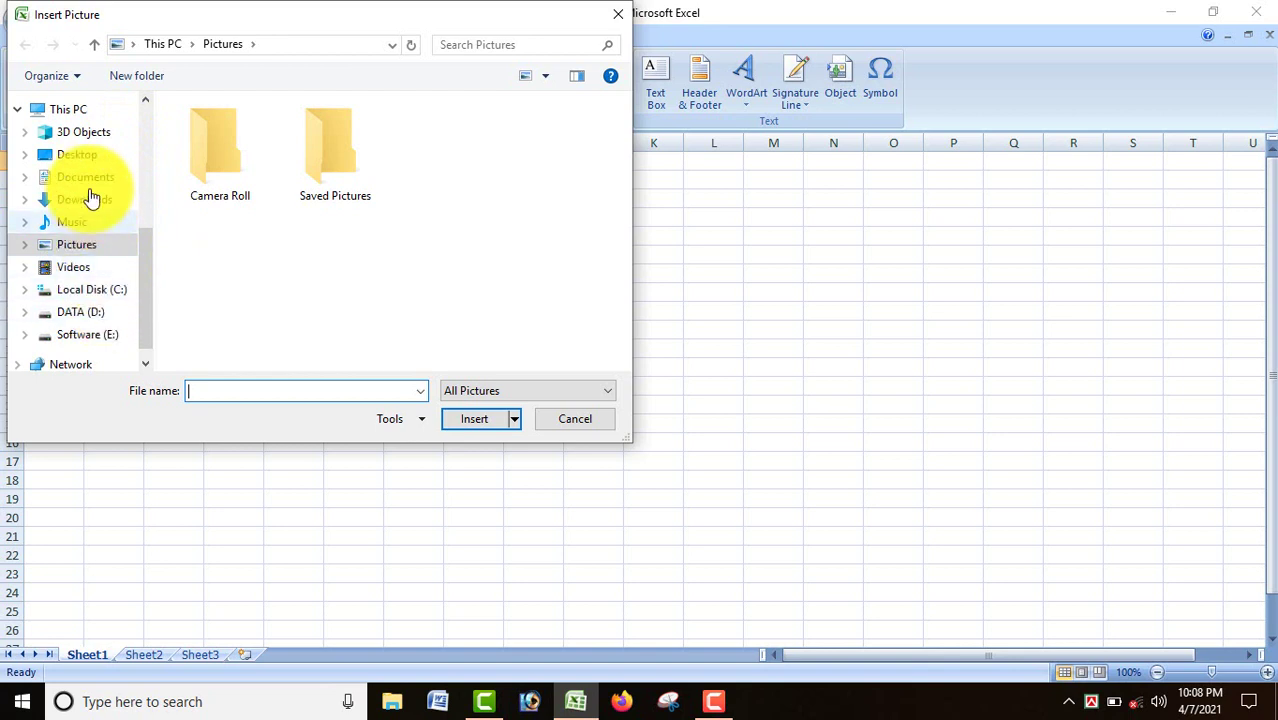
left_click(85, 158)
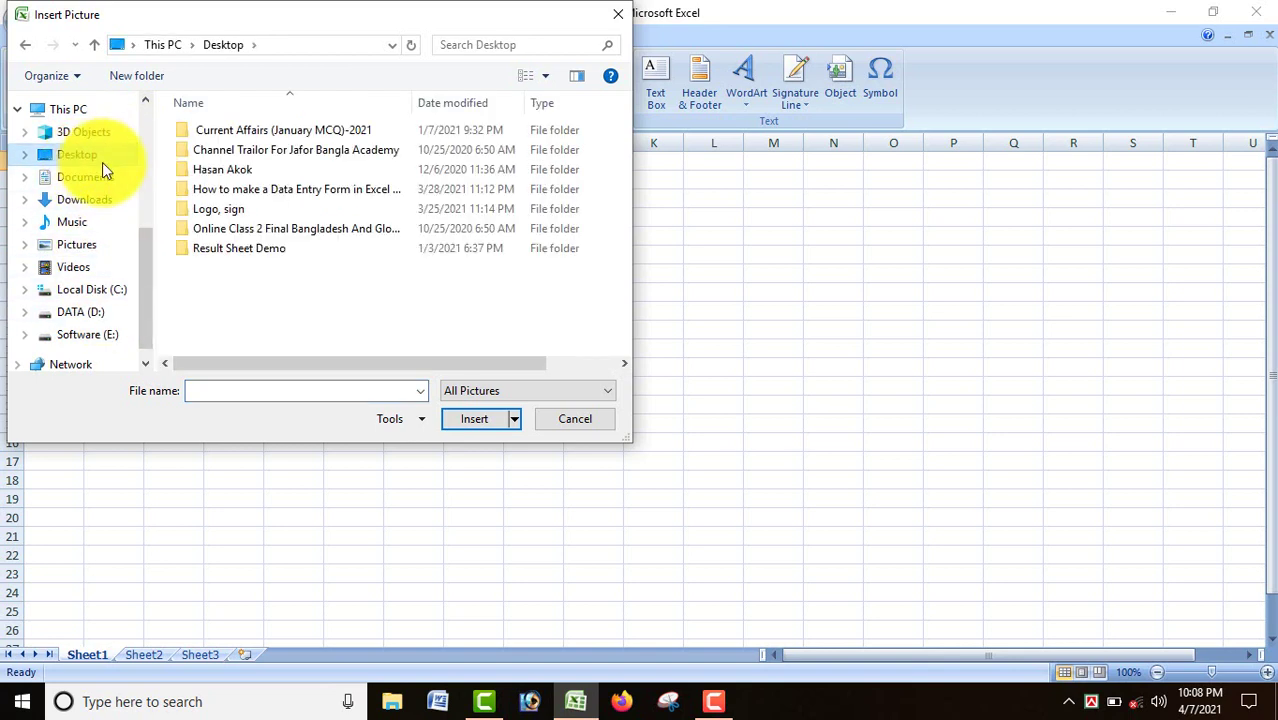
double_click(220, 211)
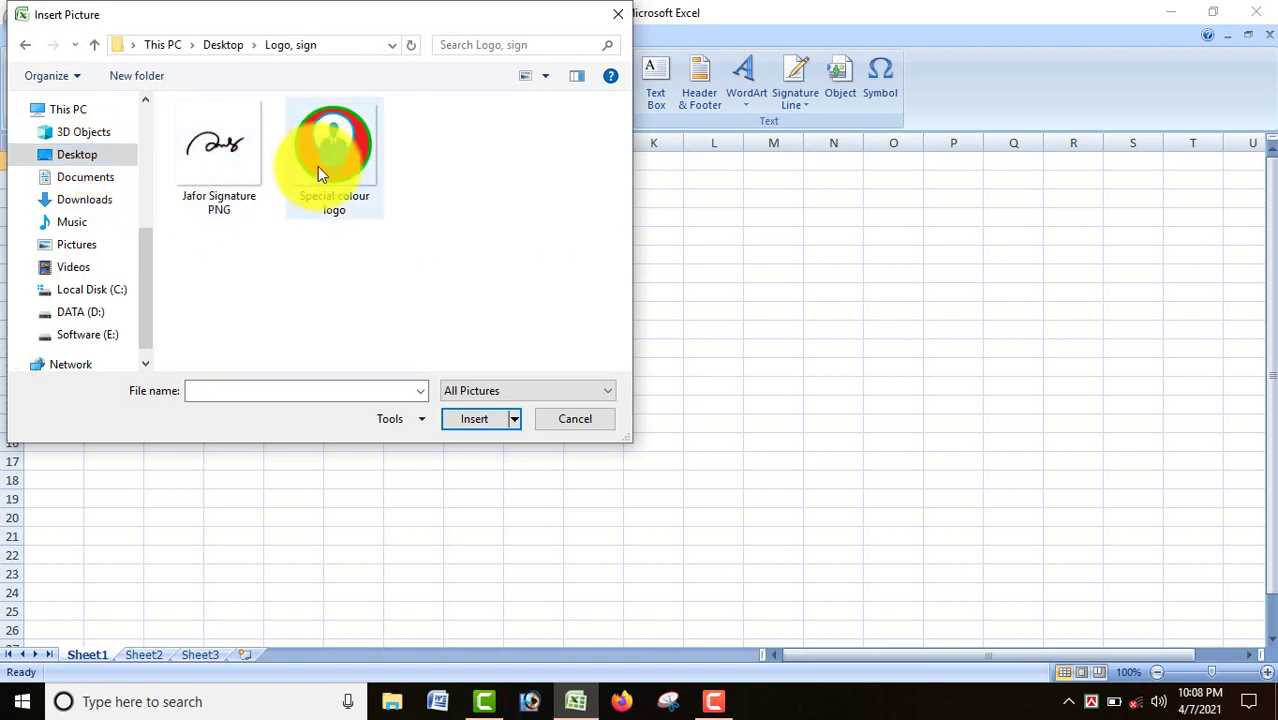
left_click(319, 170)
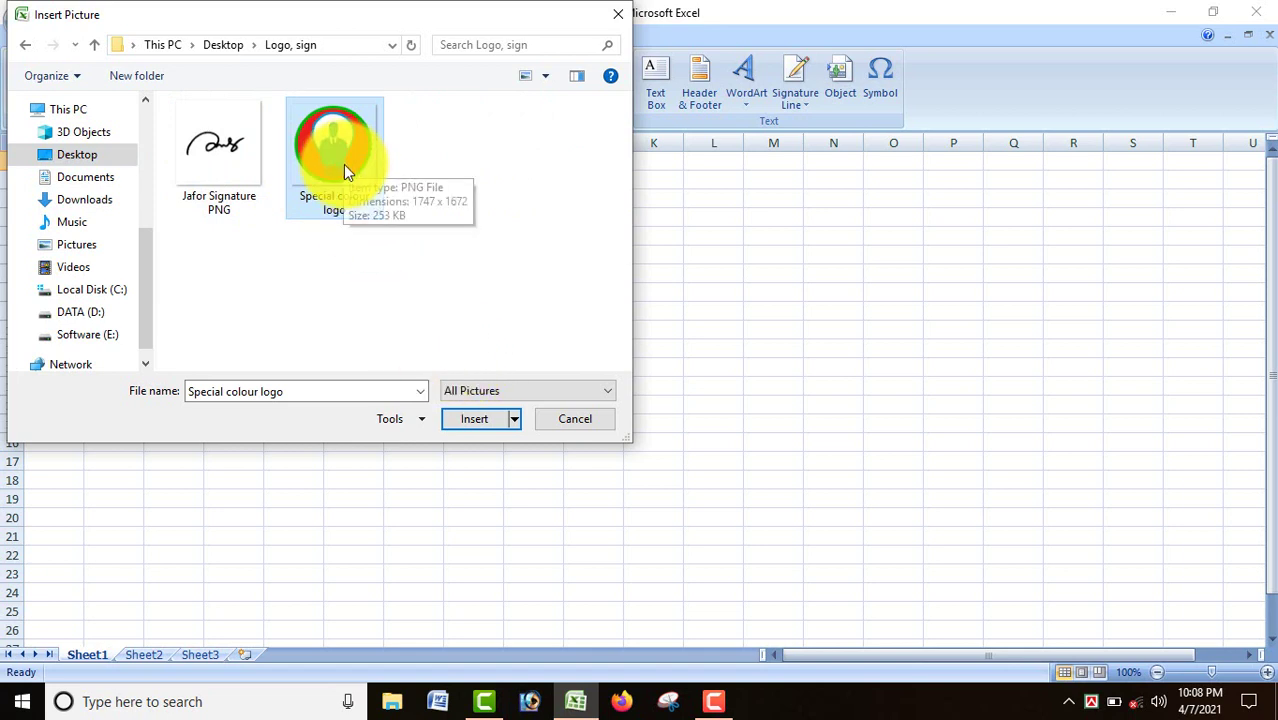
left_click(497, 426)
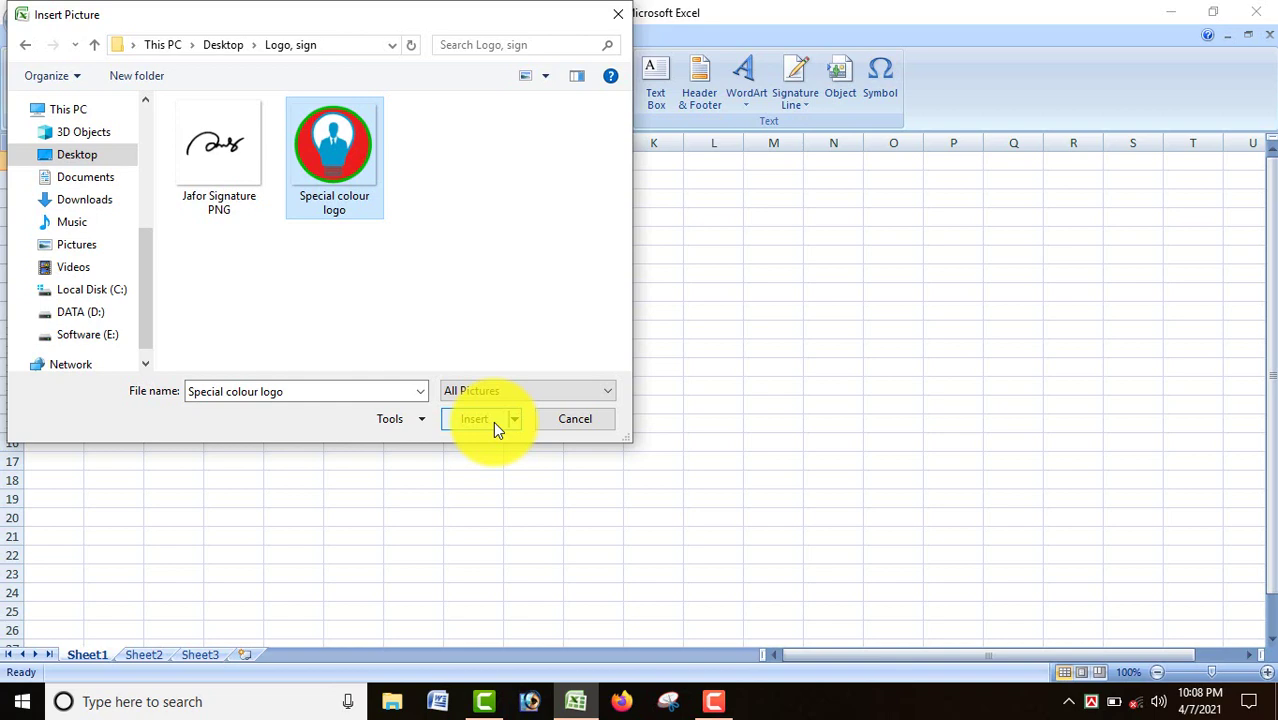
double_click(352, 183)
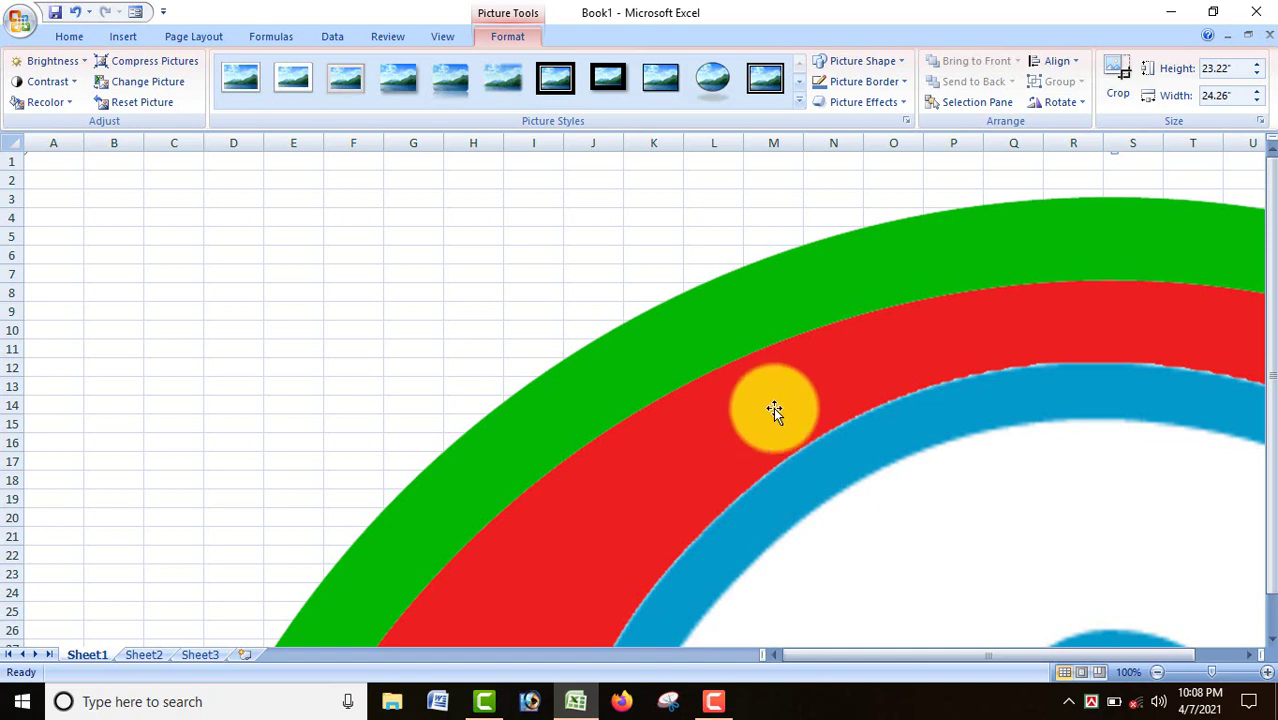
- Zoom out to 40% and move the bulb logo toward the top-left of the sheet
scroll(680, 430, "down", 1)
scroll(715, 432, "down", 2)
scroll(688, 422, "down", 5)
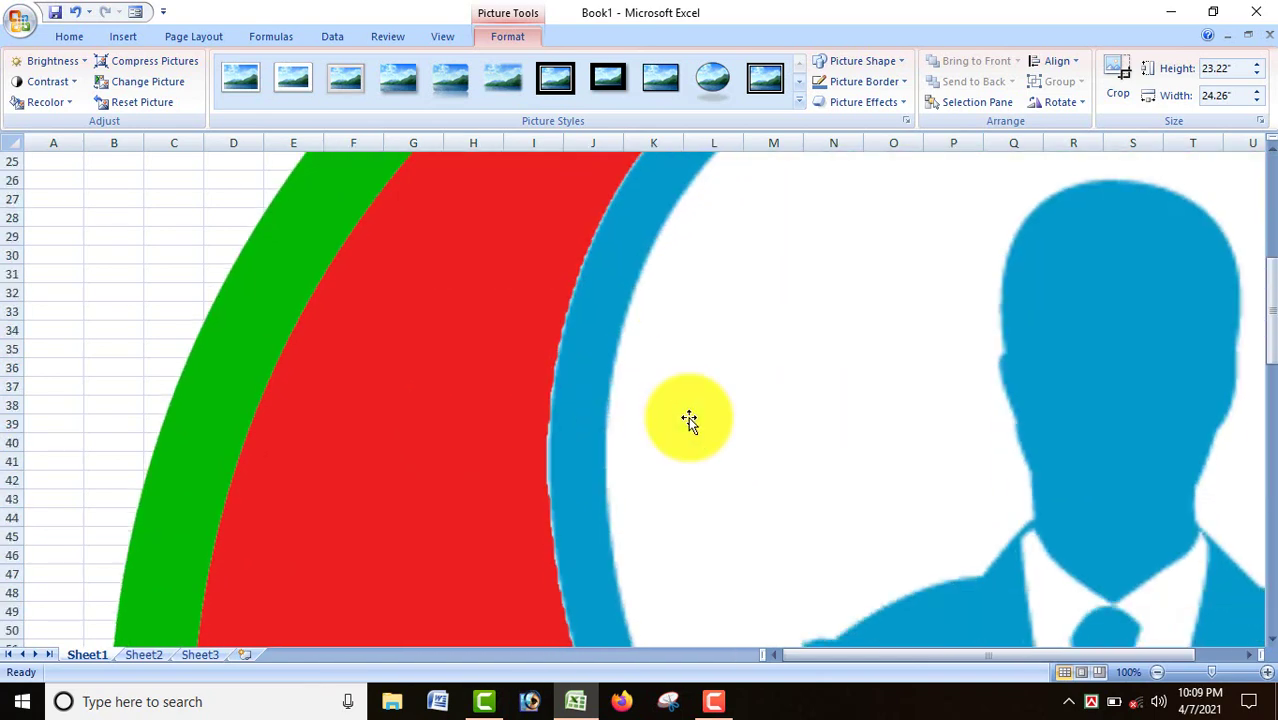
scroll(689, 420, "up", 2)
left_click(1154, 668)
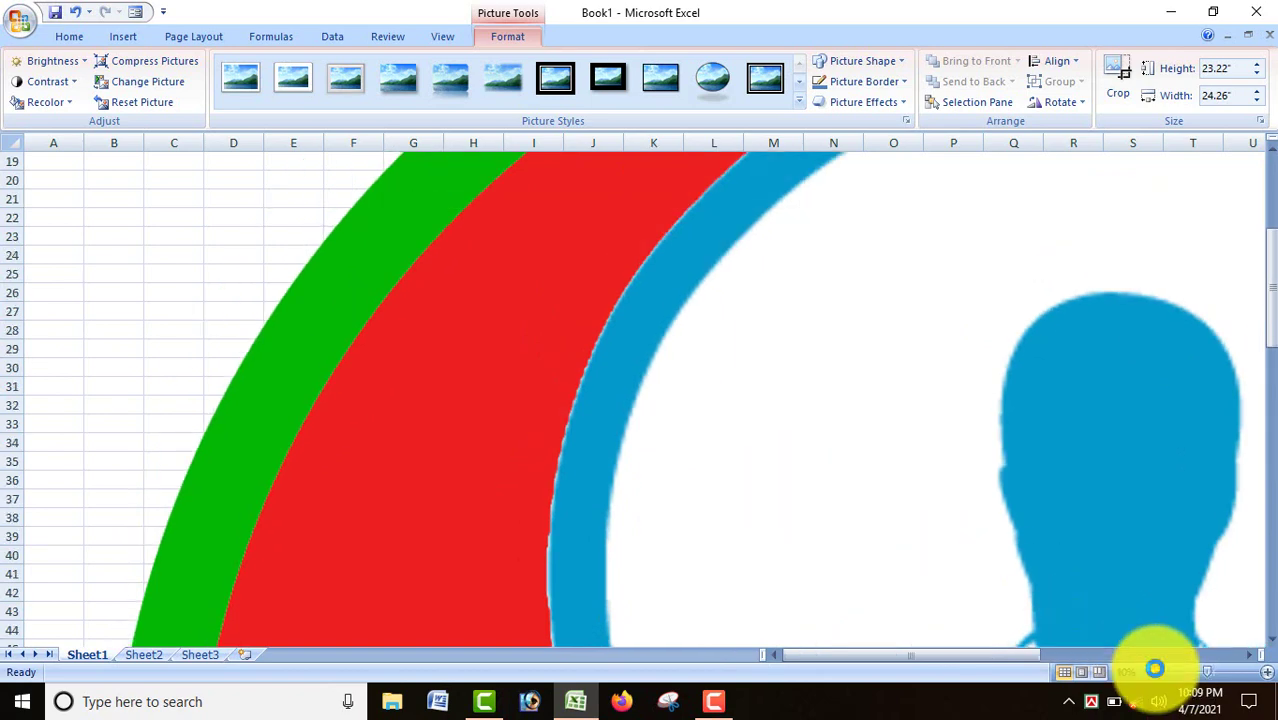
left_click(1154, 668)
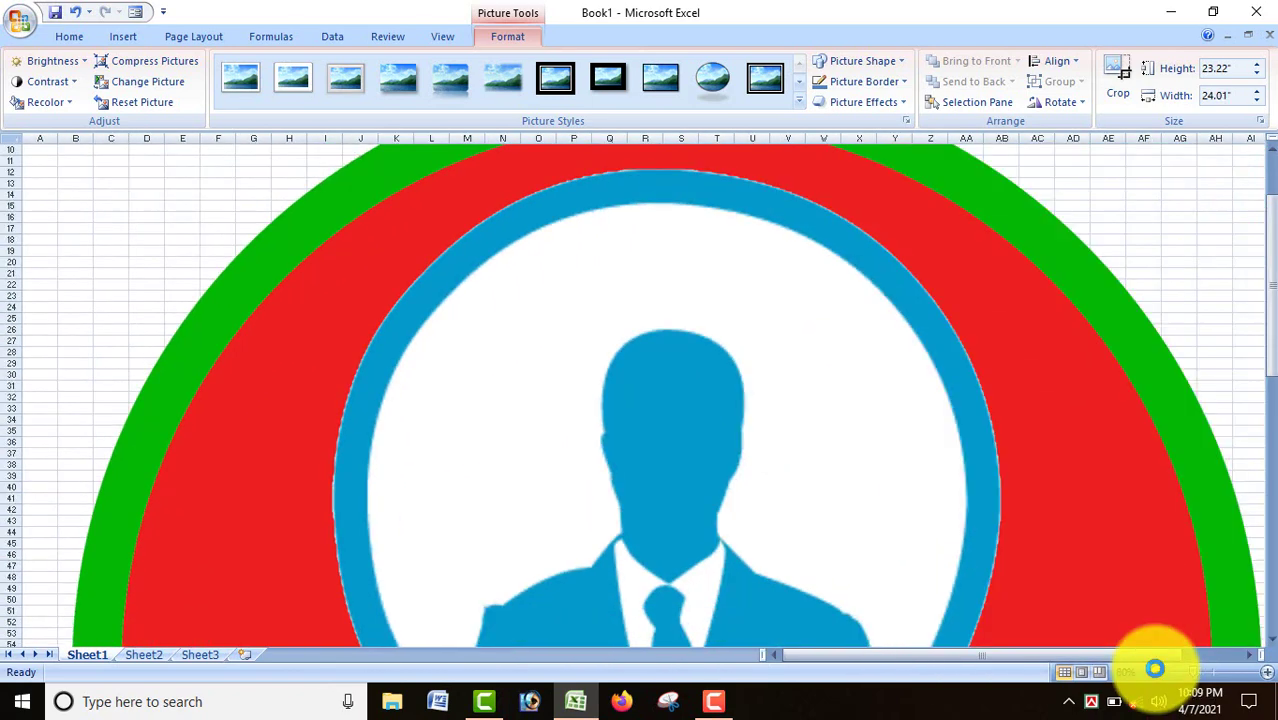
left_click(1156, 668)
left_click(1156, 668)
left_click(1156, 668)
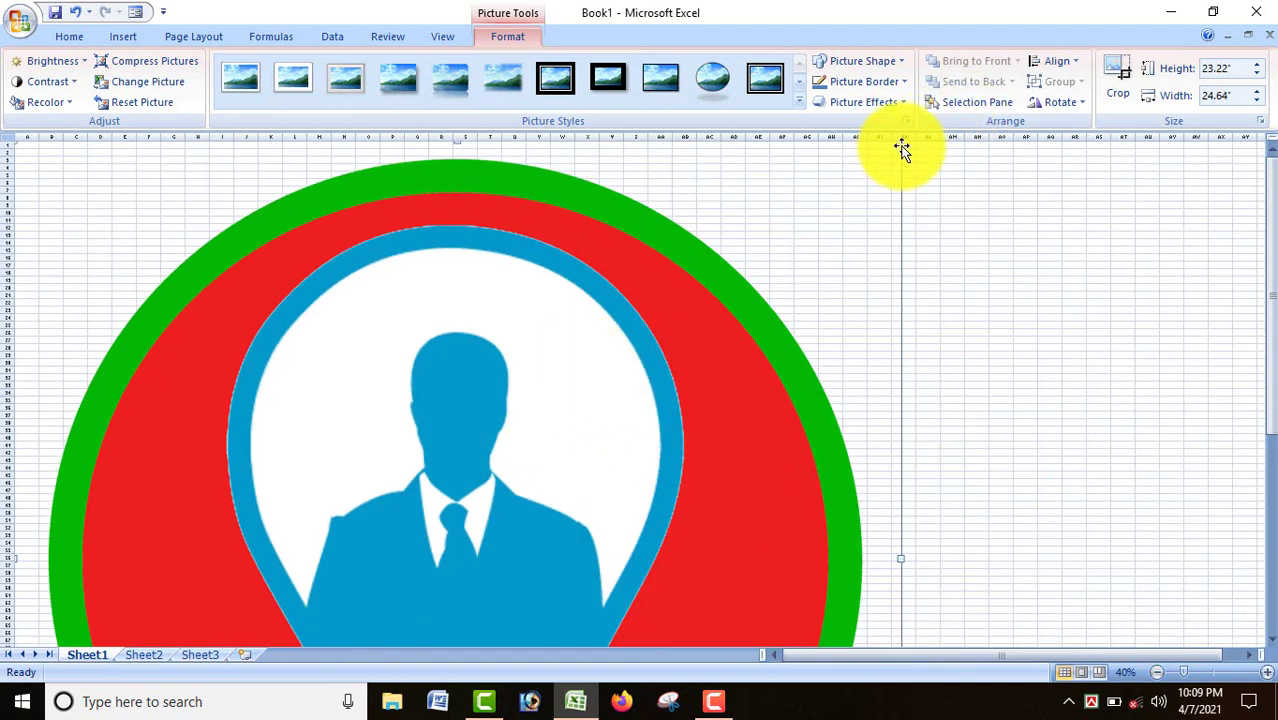
mouse_move(902, 148)
left_mouse_down()
mouse_move(585, 410)
mouse_move(323, 565)
mouse_move(440, 225)
left_mouse_up()
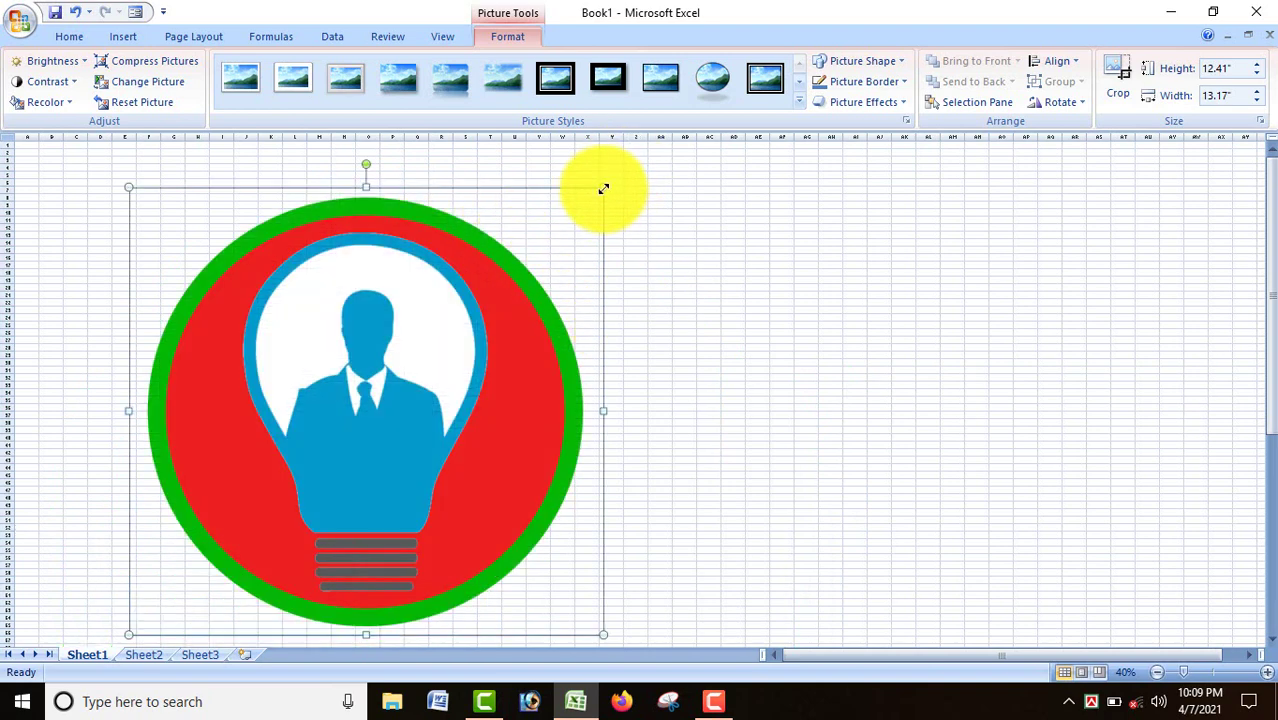
- Resize the logo to about 9.68" by 10.16" and zoom back to 70%
mouse_move(601, 189)
left_mouse_down()
mouse_move(413, 388)
mouse_move(400, 271)
left_mouse_up()
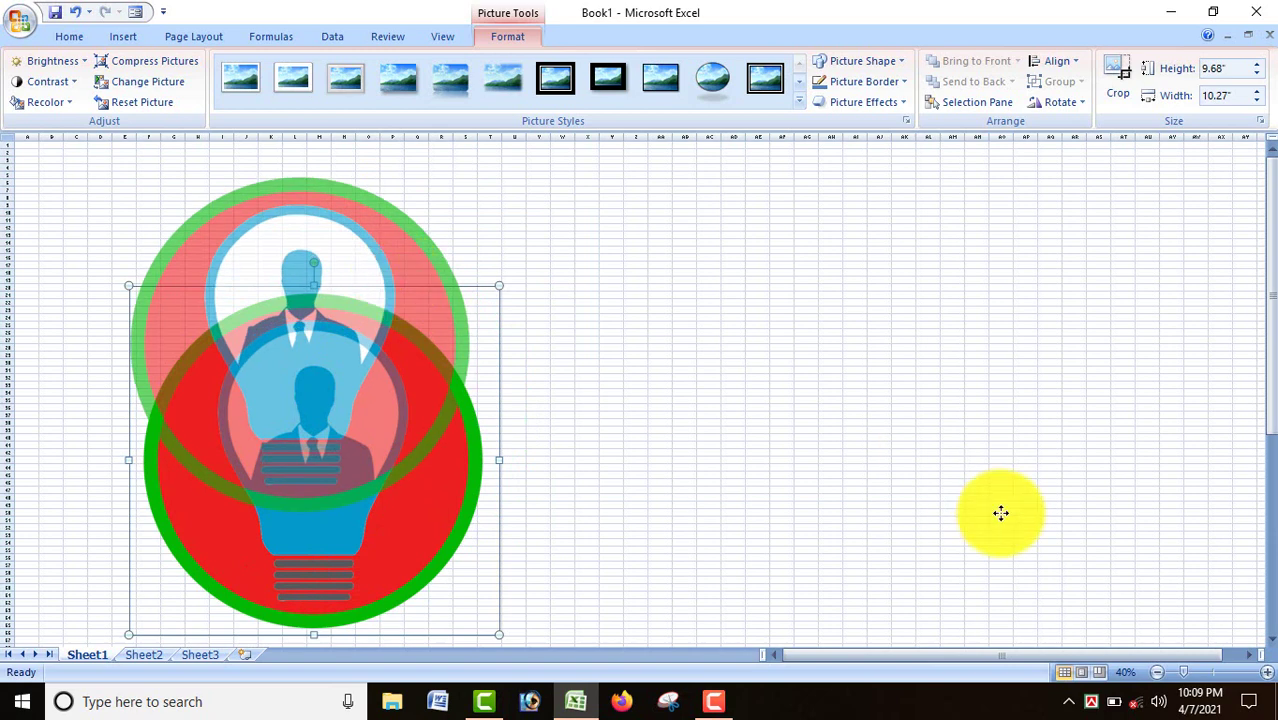
left_click(1260, 673)
left_click(1260, 673)
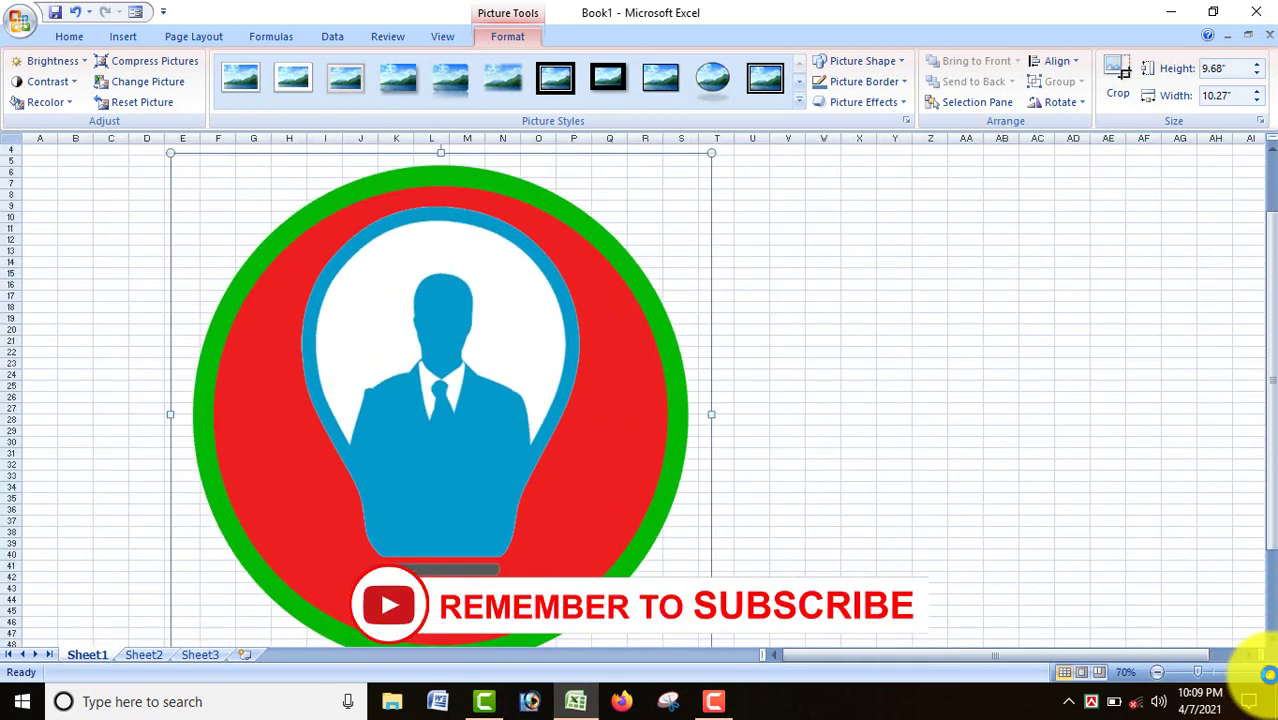
left_click(1262, 674)
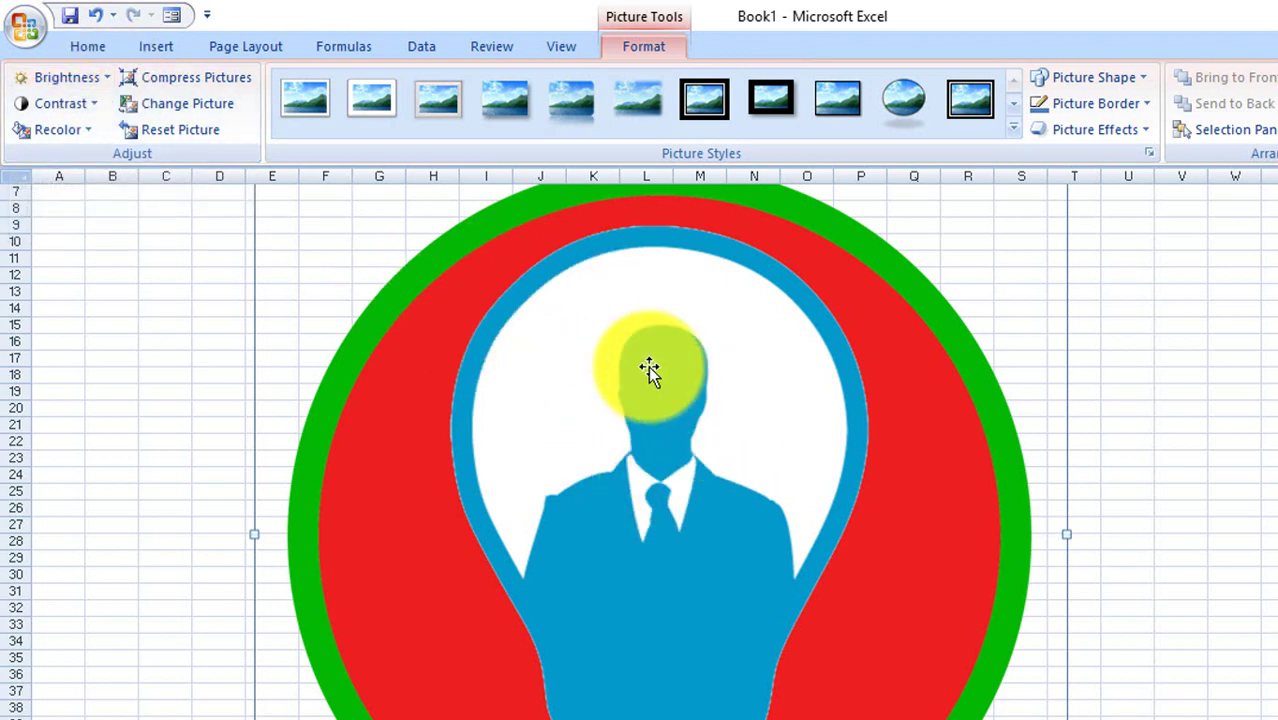
- Leave the logo's brightness unchanged and bring up the Contrast presets from +40% to -40%
left_click(107, 86)
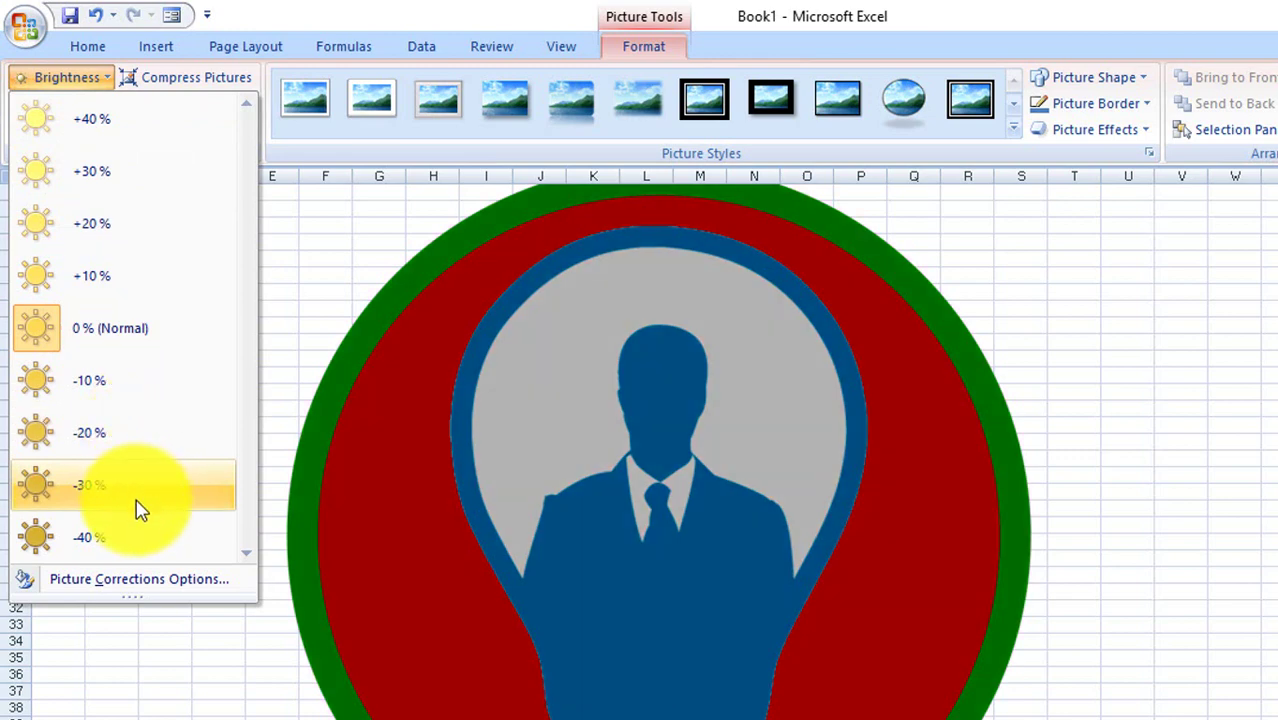
left_click(284, 275)
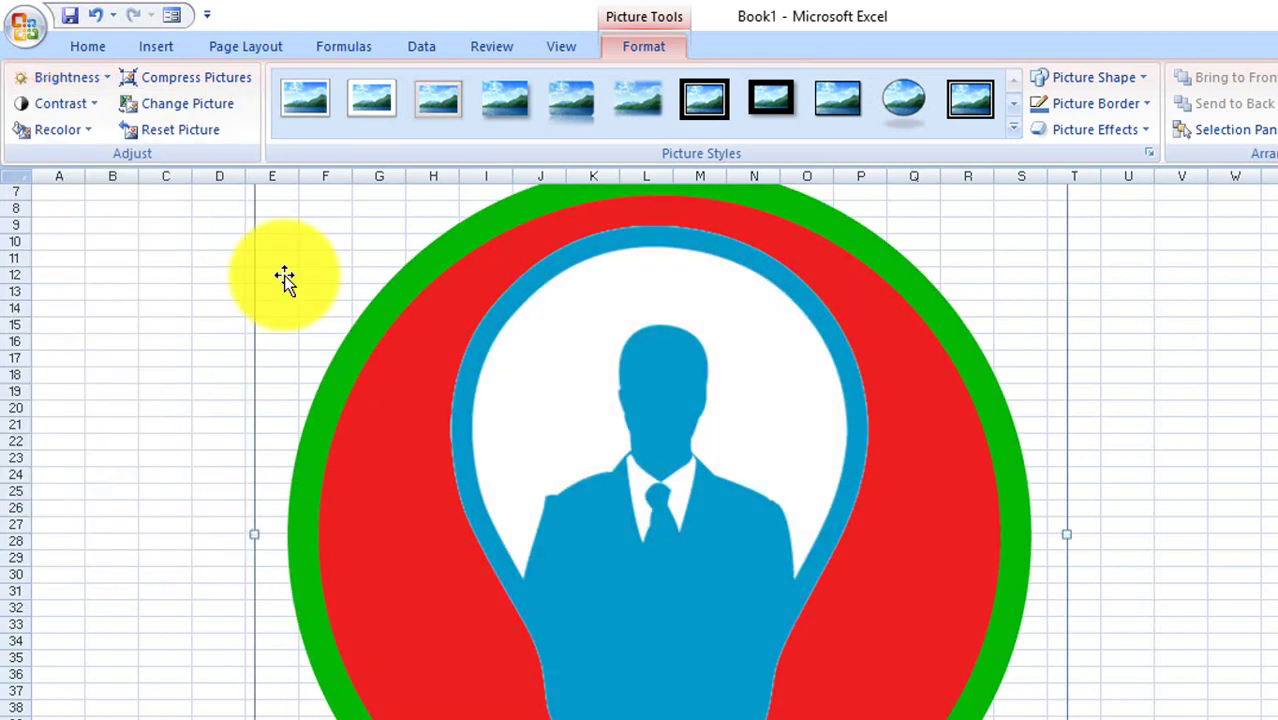
left_click(99, 105)
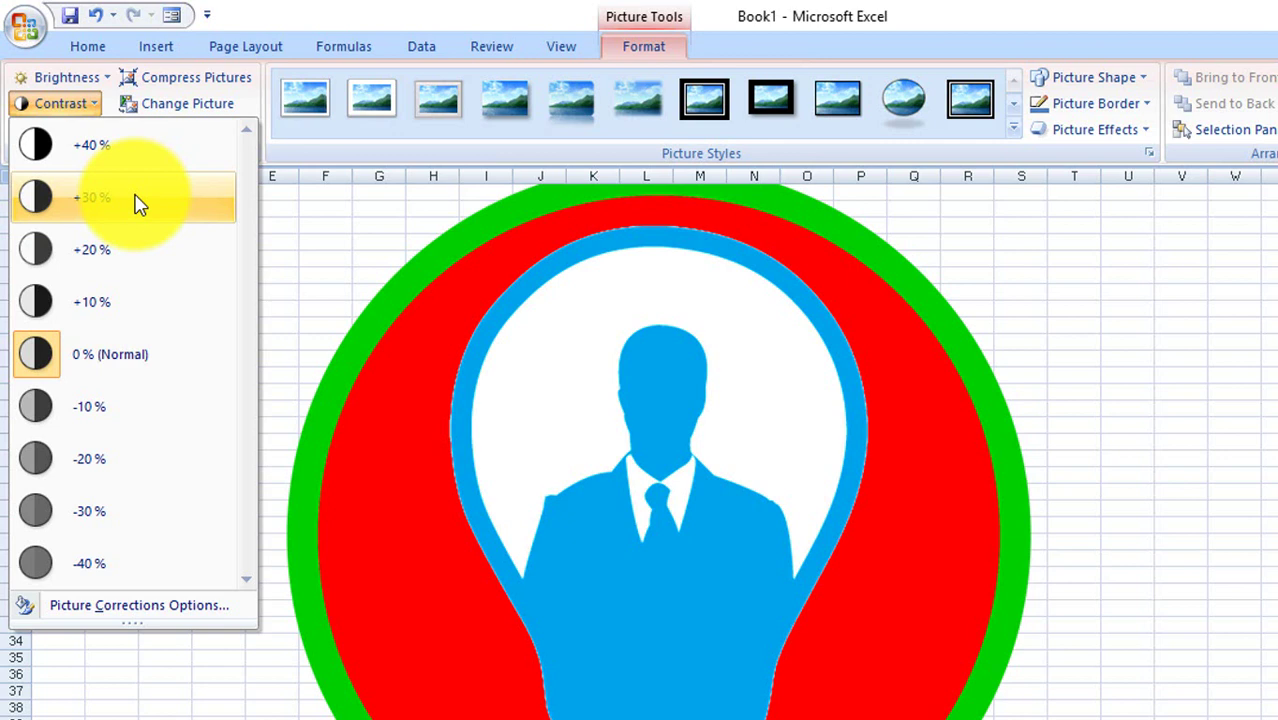
- Apply the +30% contrast preset to the bulb logo
left_click(138, 200)
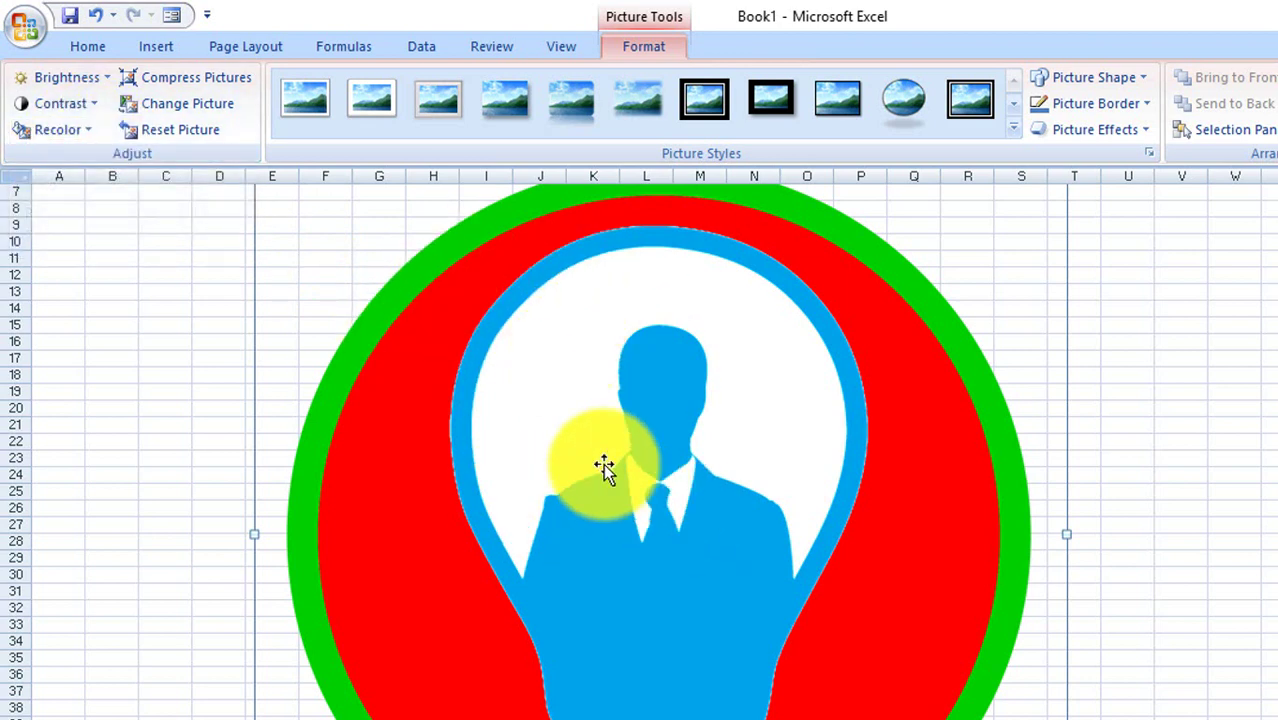
left_click(97, 137)
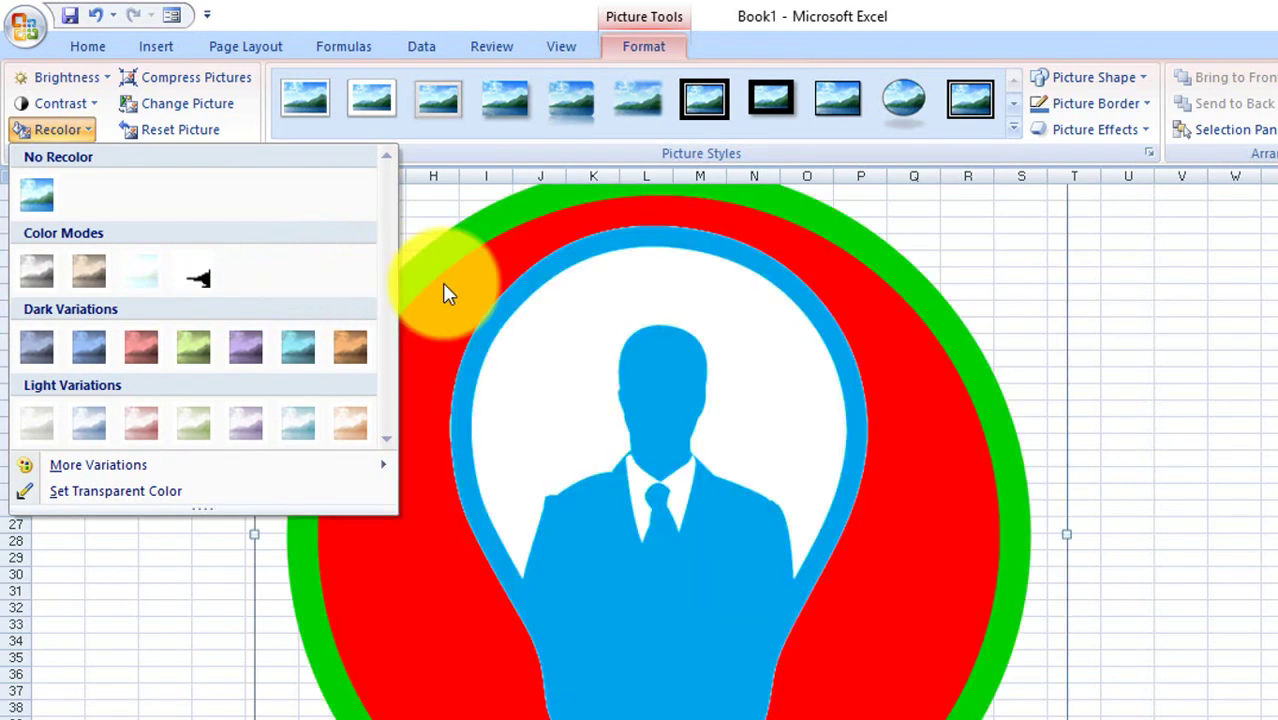
left_click(442, 282)
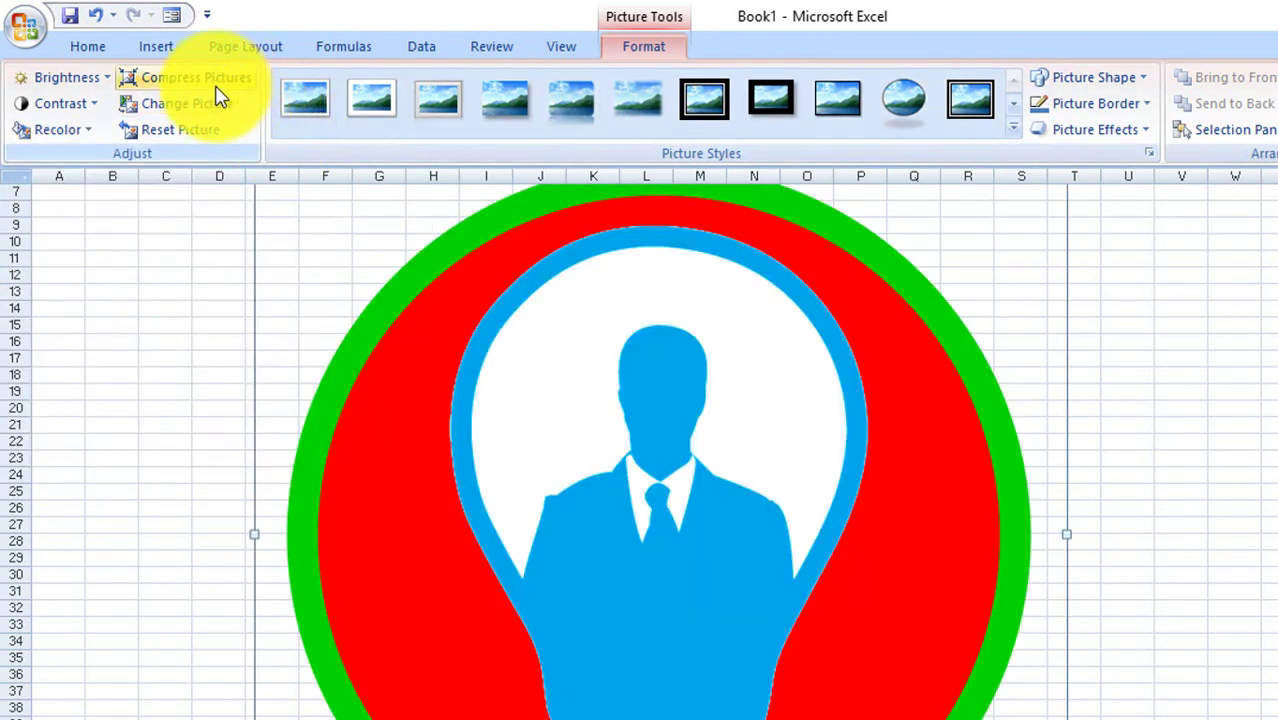
- Compress the bulb logo with 'Apply to selected pictures only' ticked
left_click(240, 86)
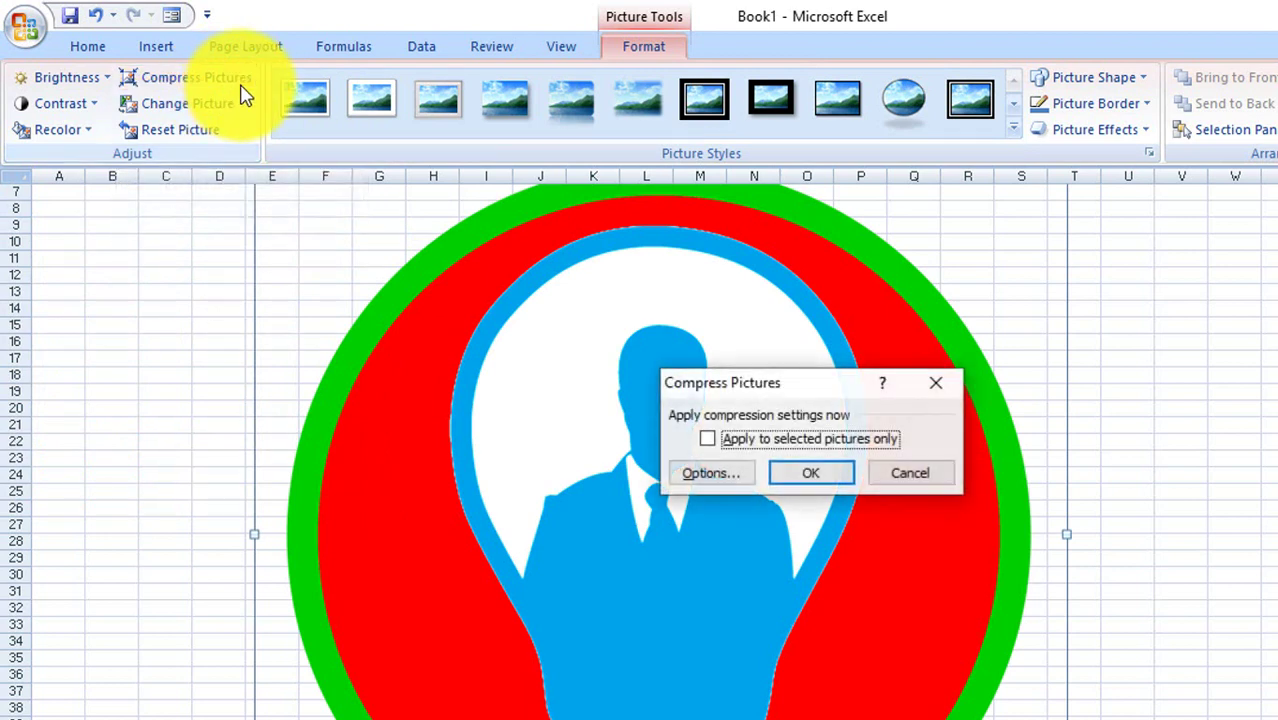
left_click(708, 440)
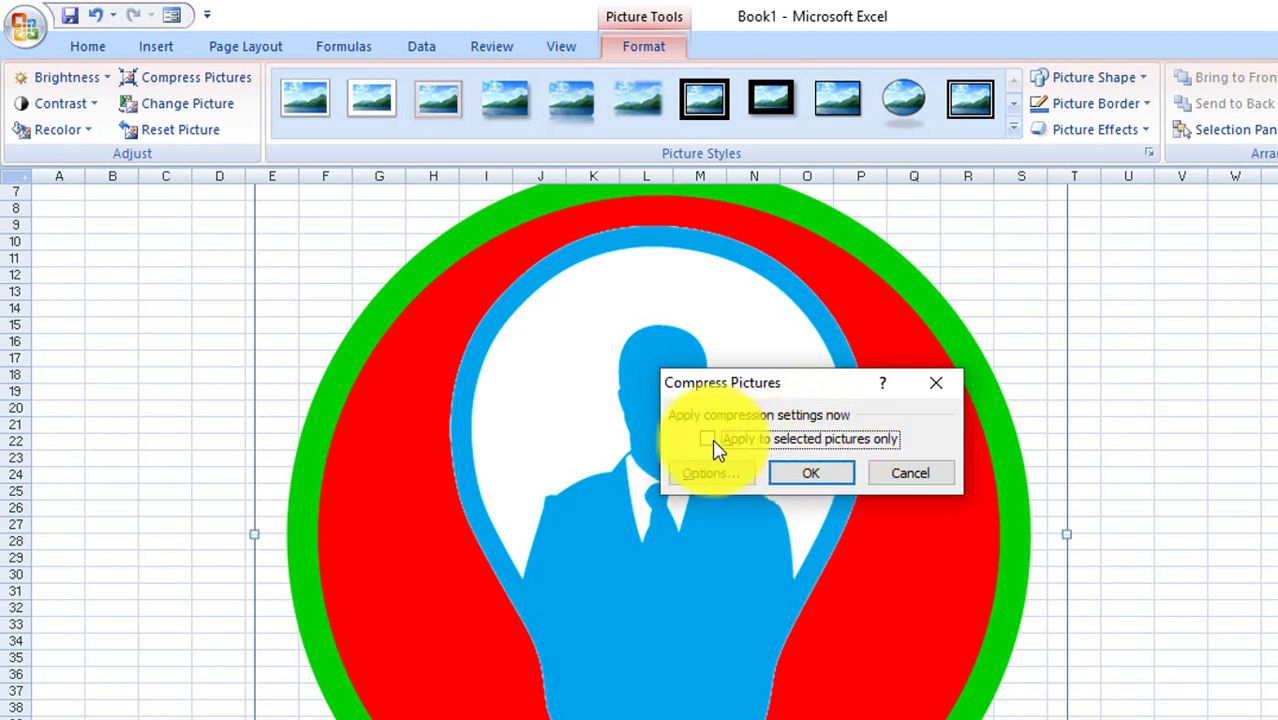
left_click(812, 476)
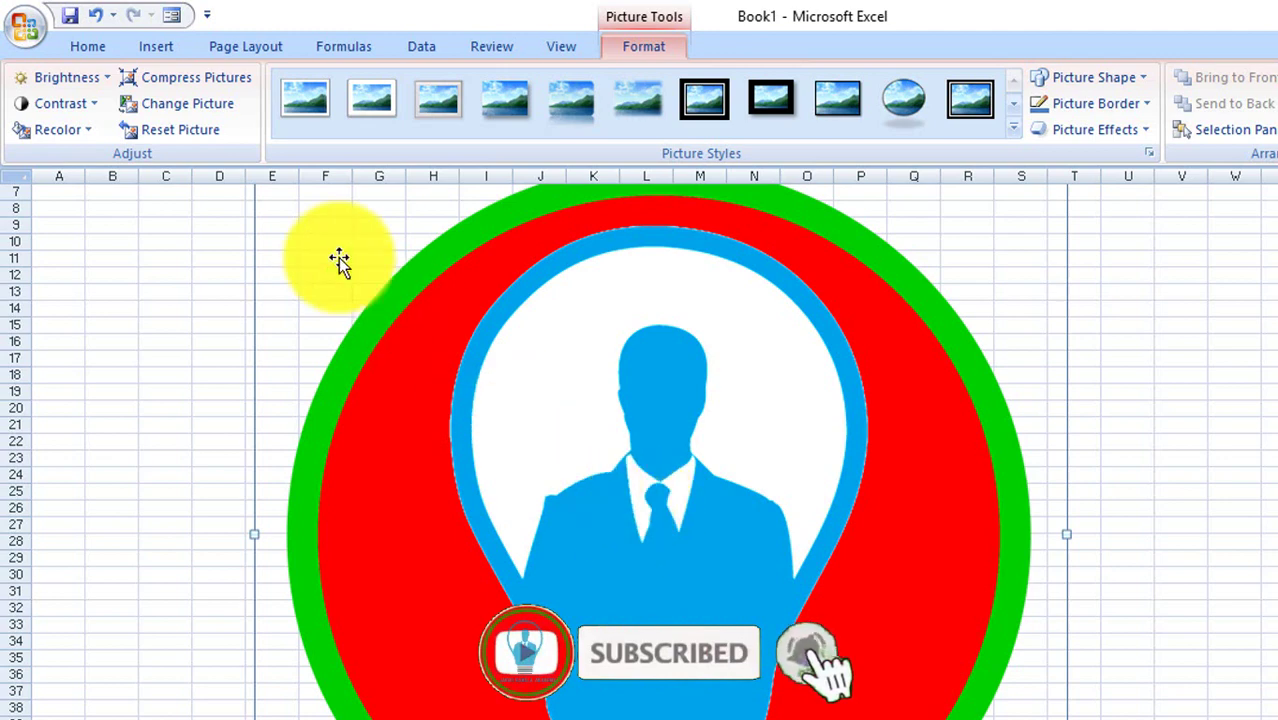
- Replace the bulb logo with the signature image using Change Picture
left_click(216, 110)
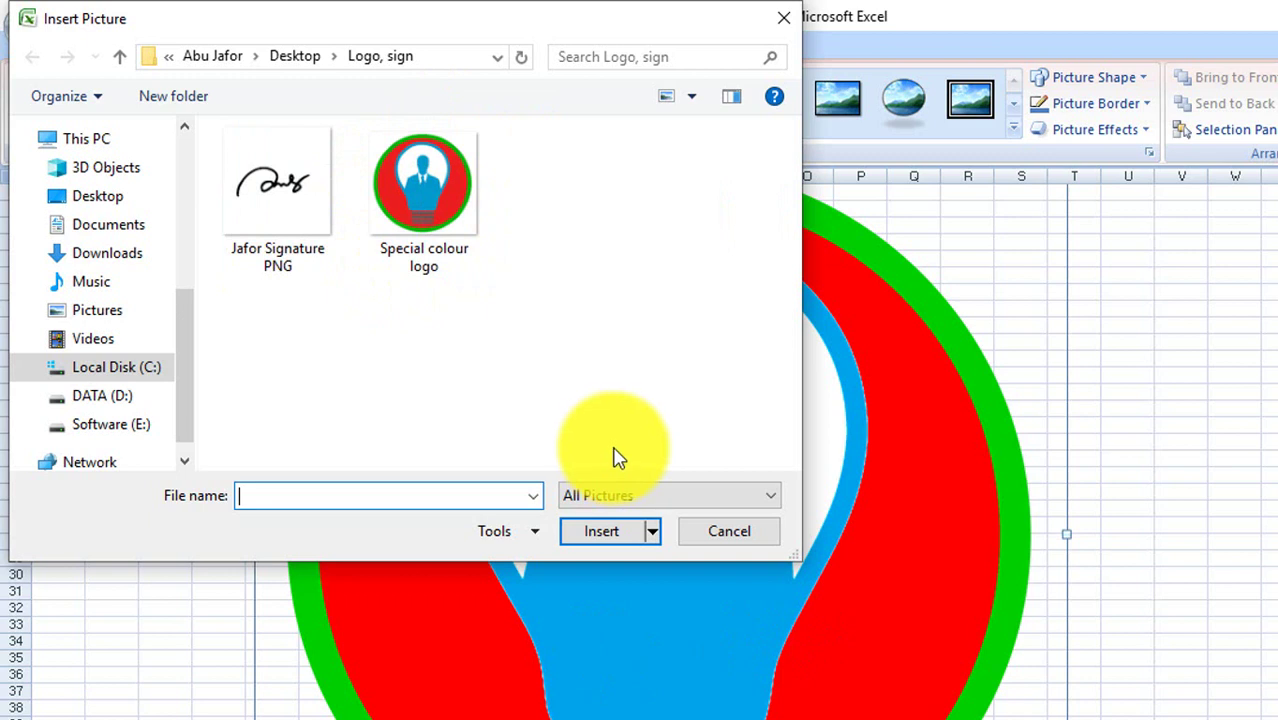
left_click(282, 193)
left_click(600, 533)
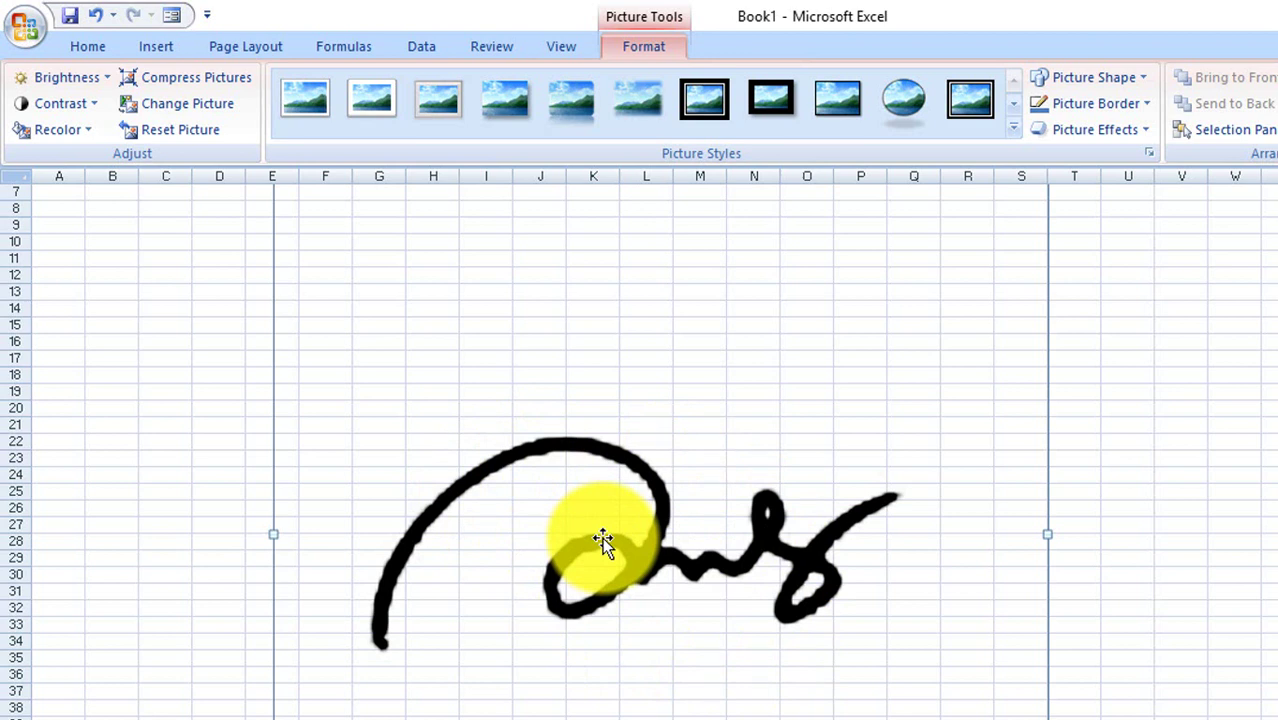
- Change the picture back to the Special colour logo
left_click(220, 112)
left_click(424, 222)
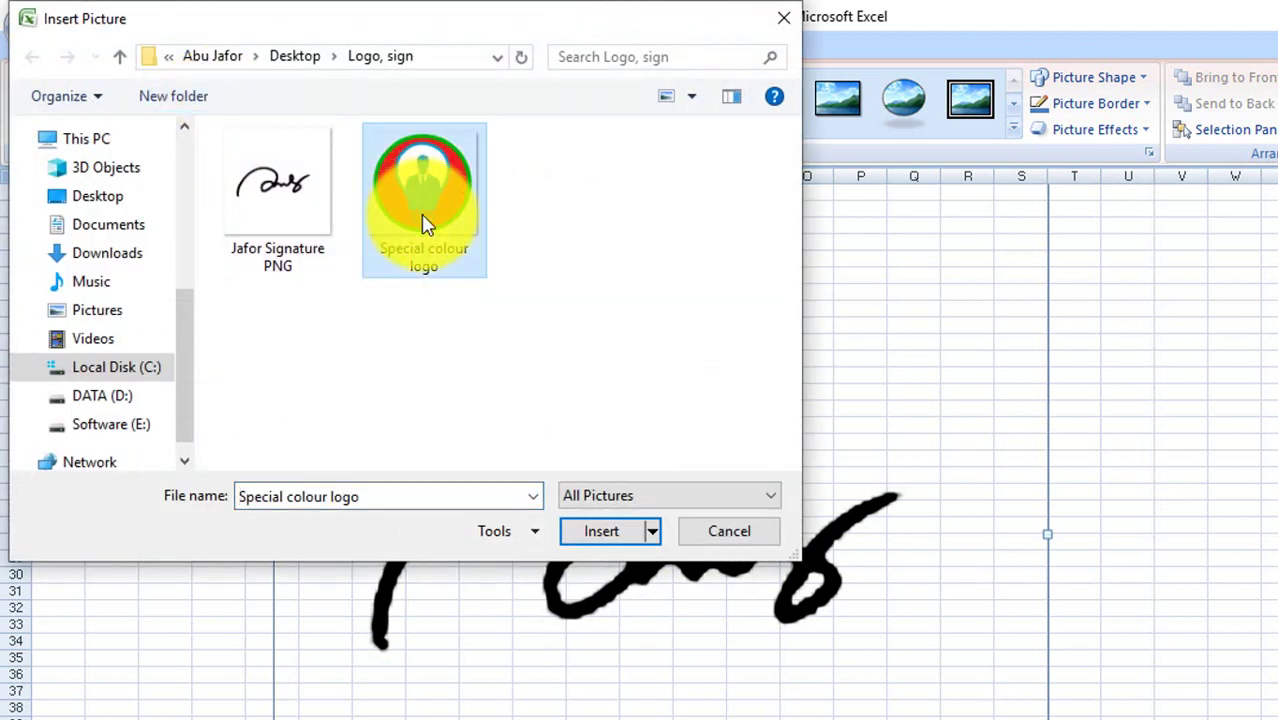
left_click(603, 533)
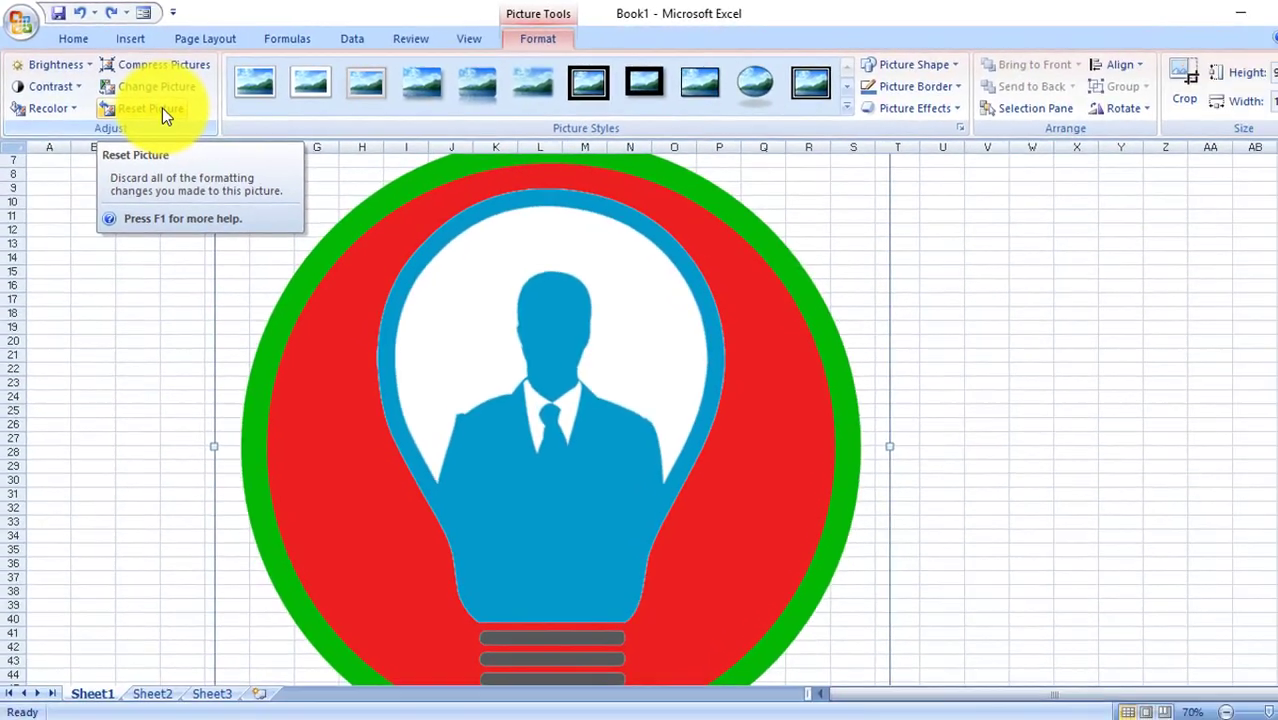
- Reset the logo picture, then undo the reset to restore 9.68" by 10.11"
left_click(153, 101)
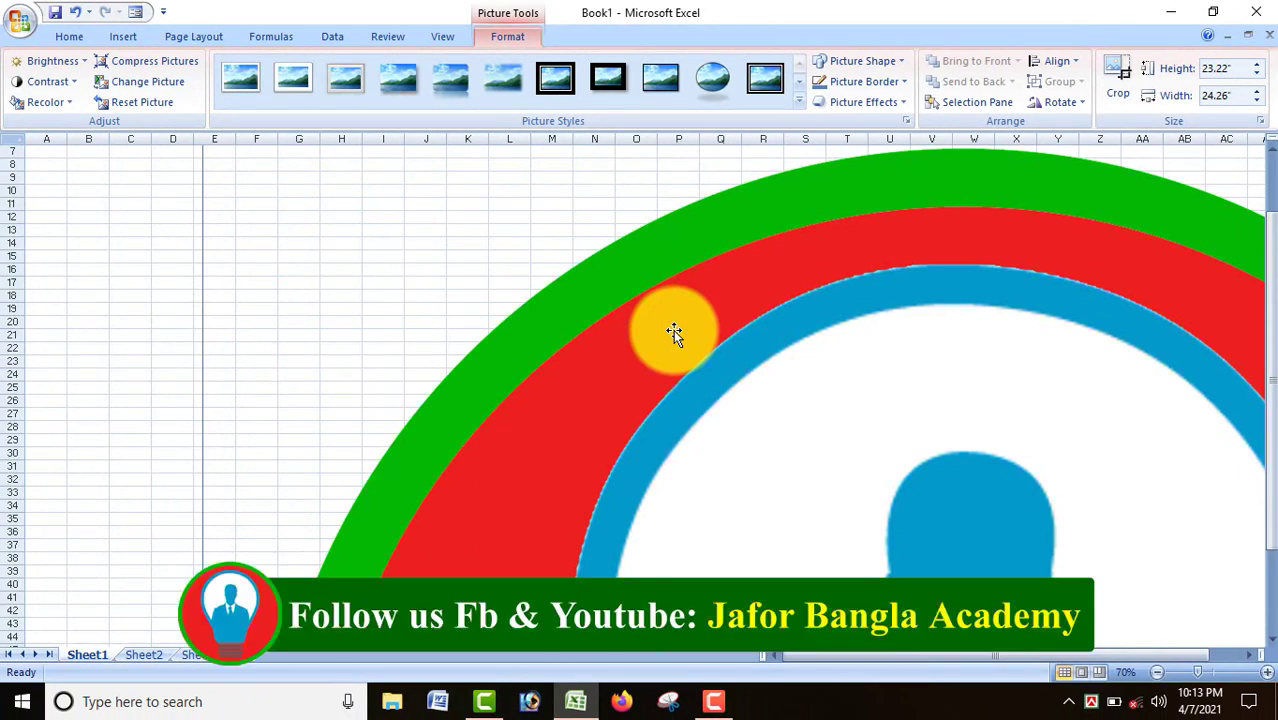
key("ctrl+z")
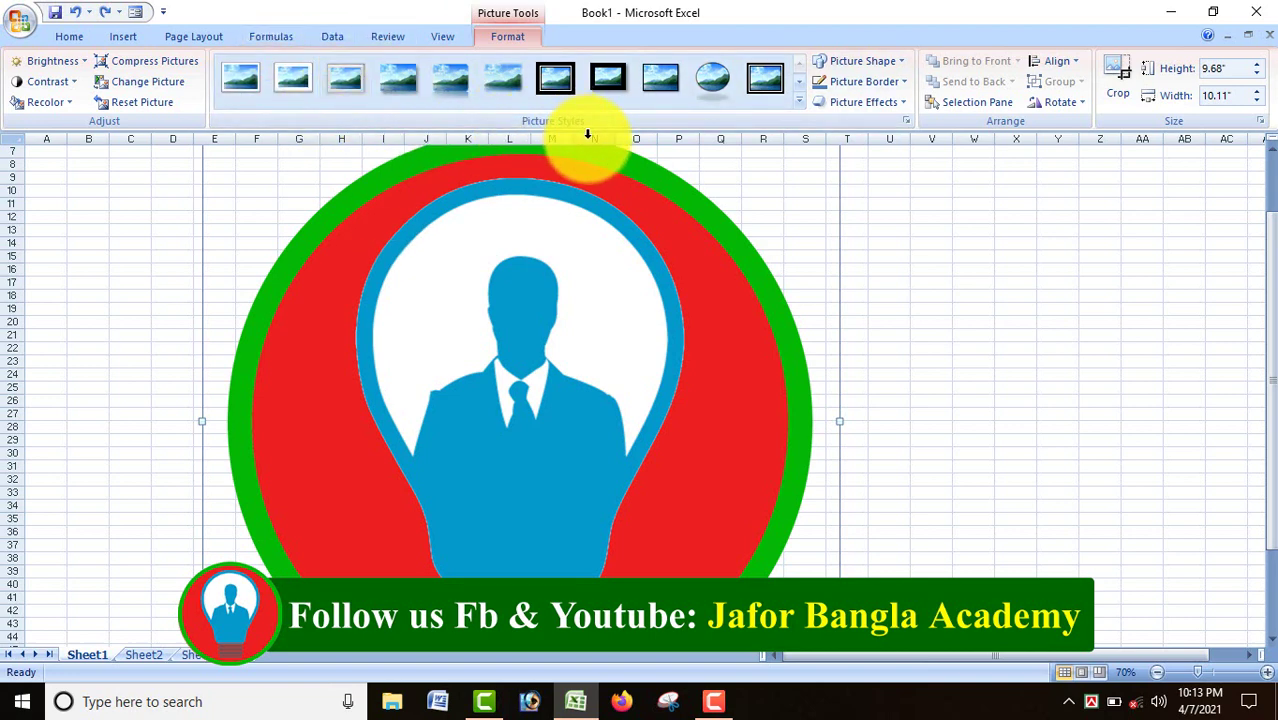
- Apply the Soft Edge Oval picture style to the bulb logo
left_click(800, 100)
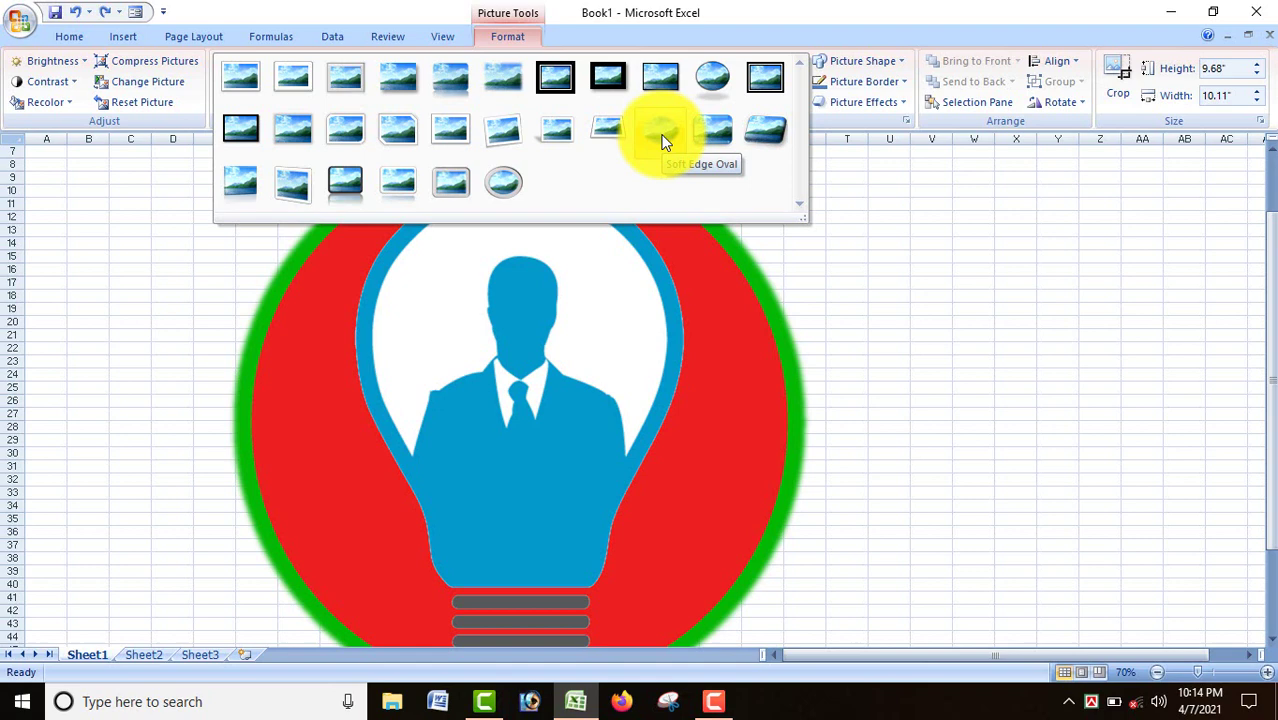
left_click(664, 142)
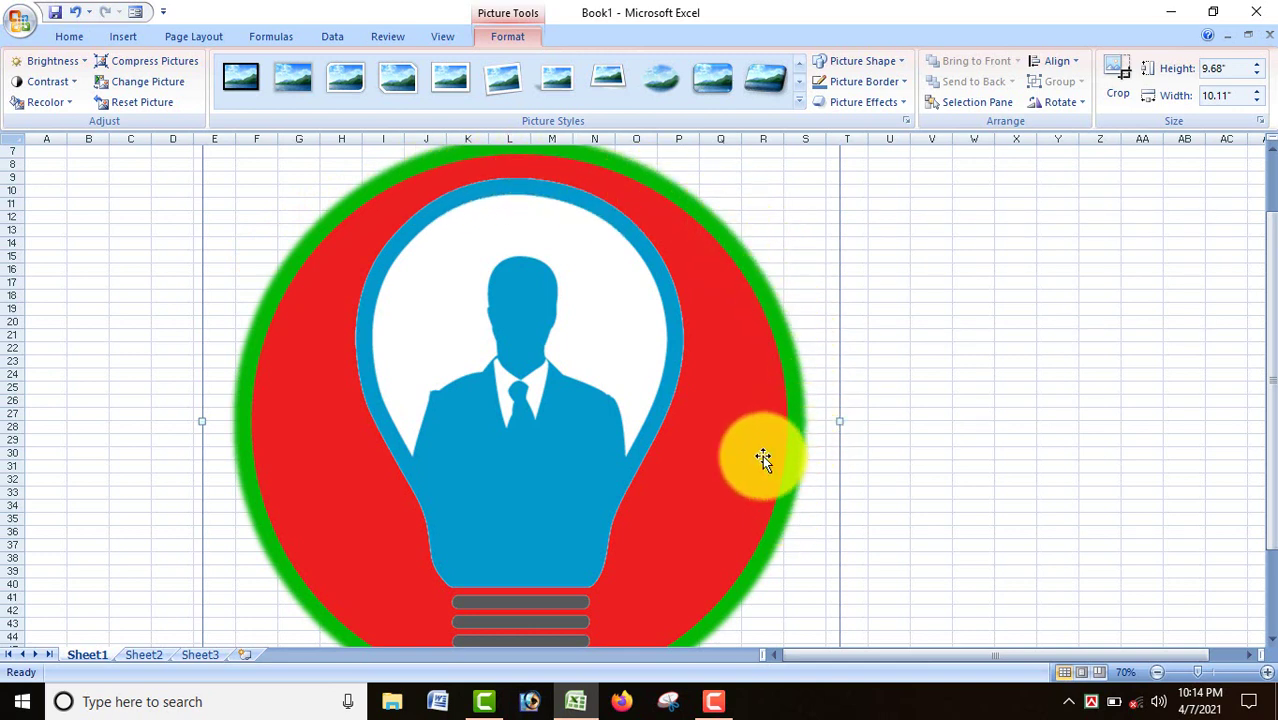
left_click(903, 62)
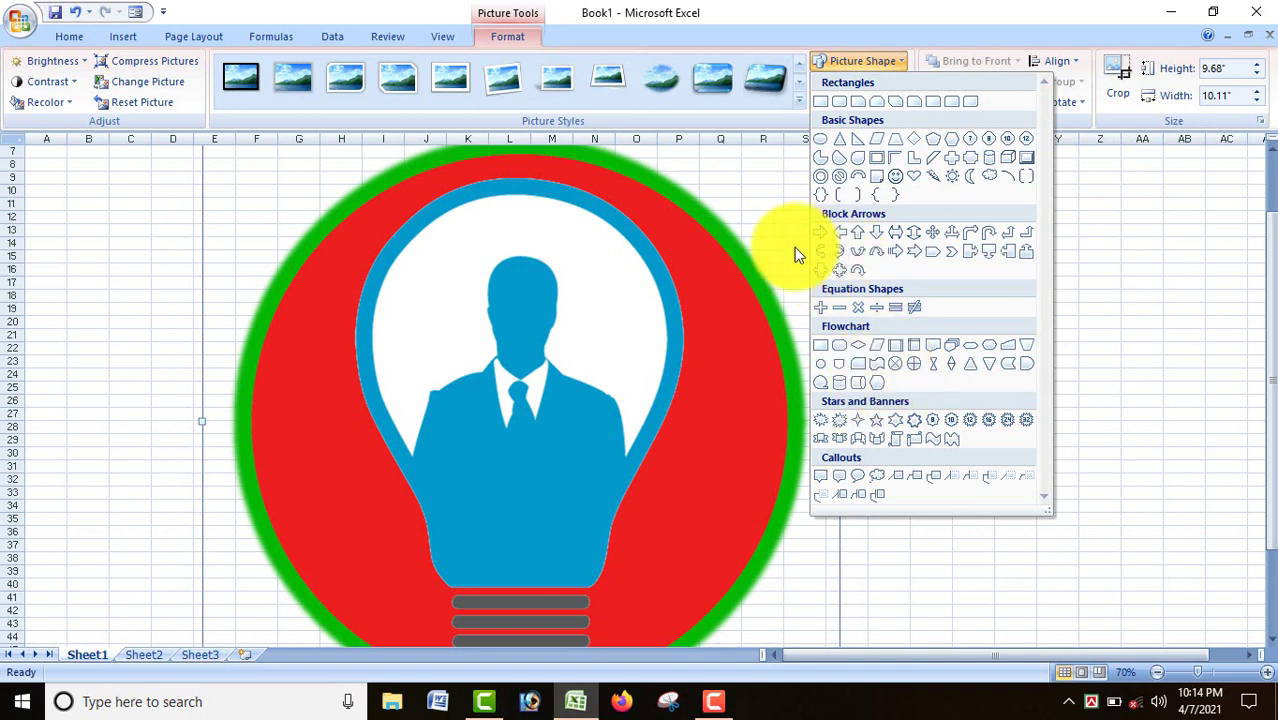
left_click(794, 247)
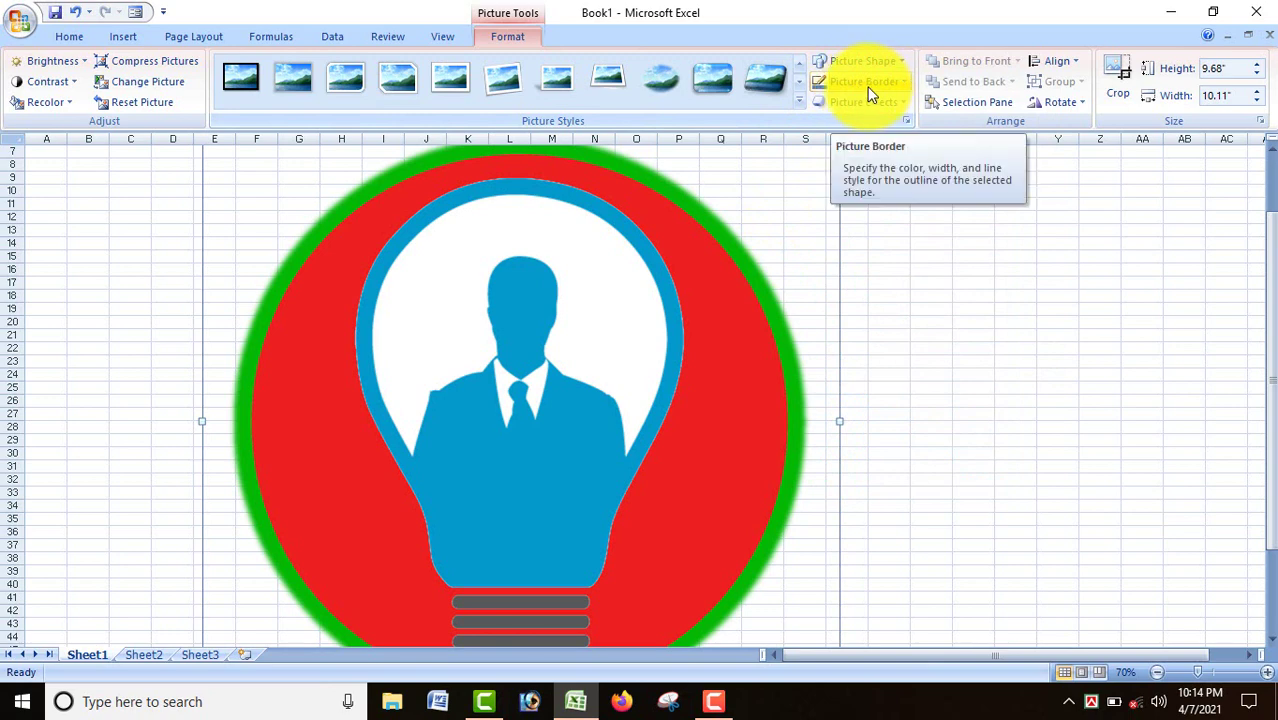
left_click(904, 88)
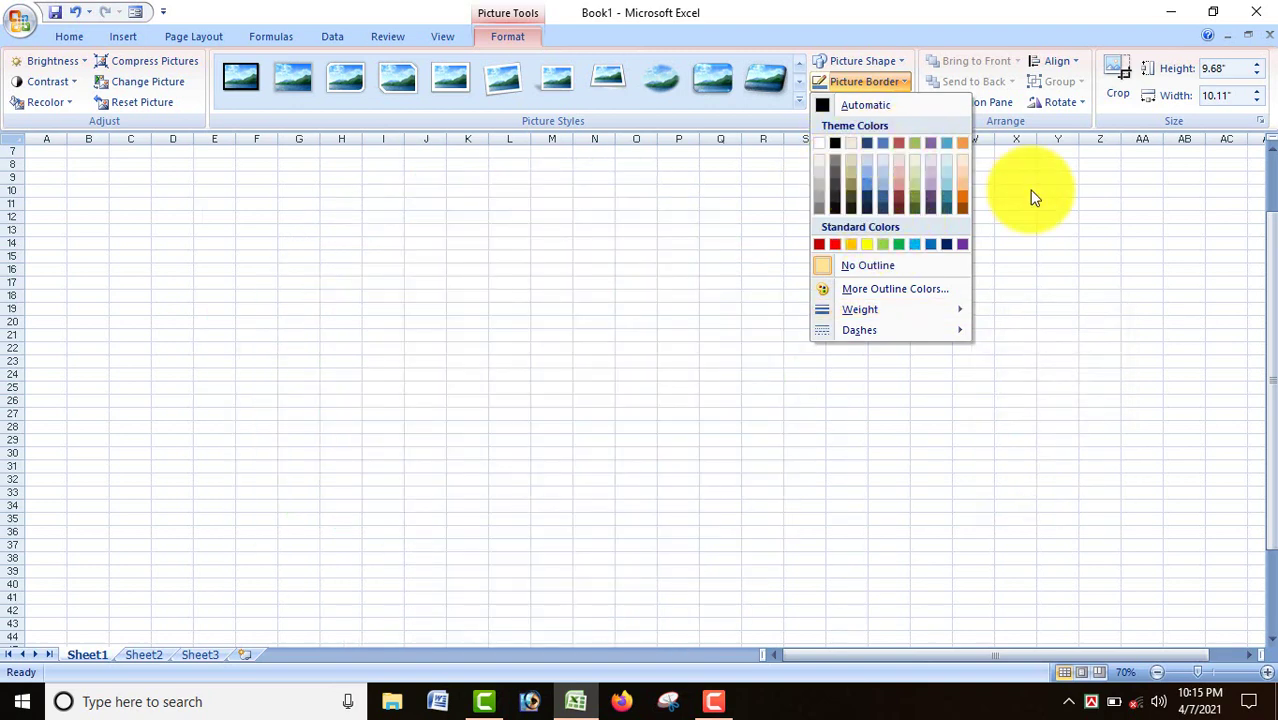
left_click(1034, 196)
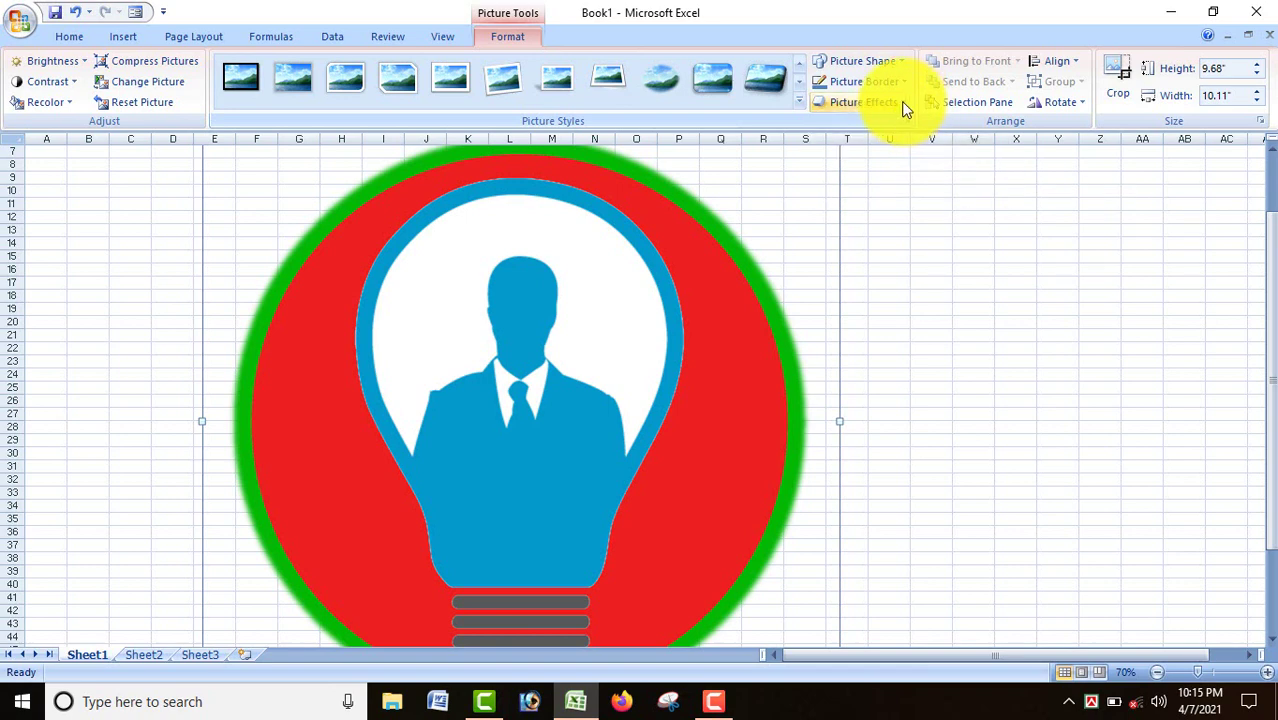
left_click(905, 106)
mouse_move(873, 178)
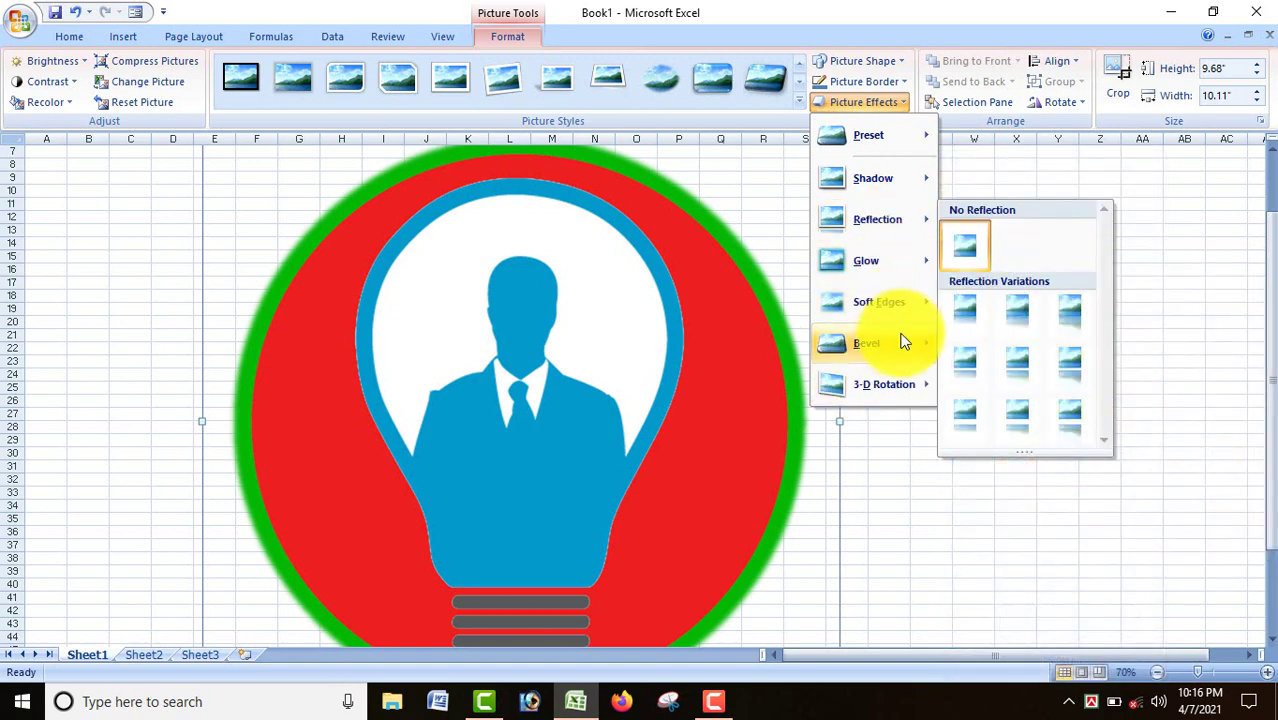
mouse_move(884, 384)
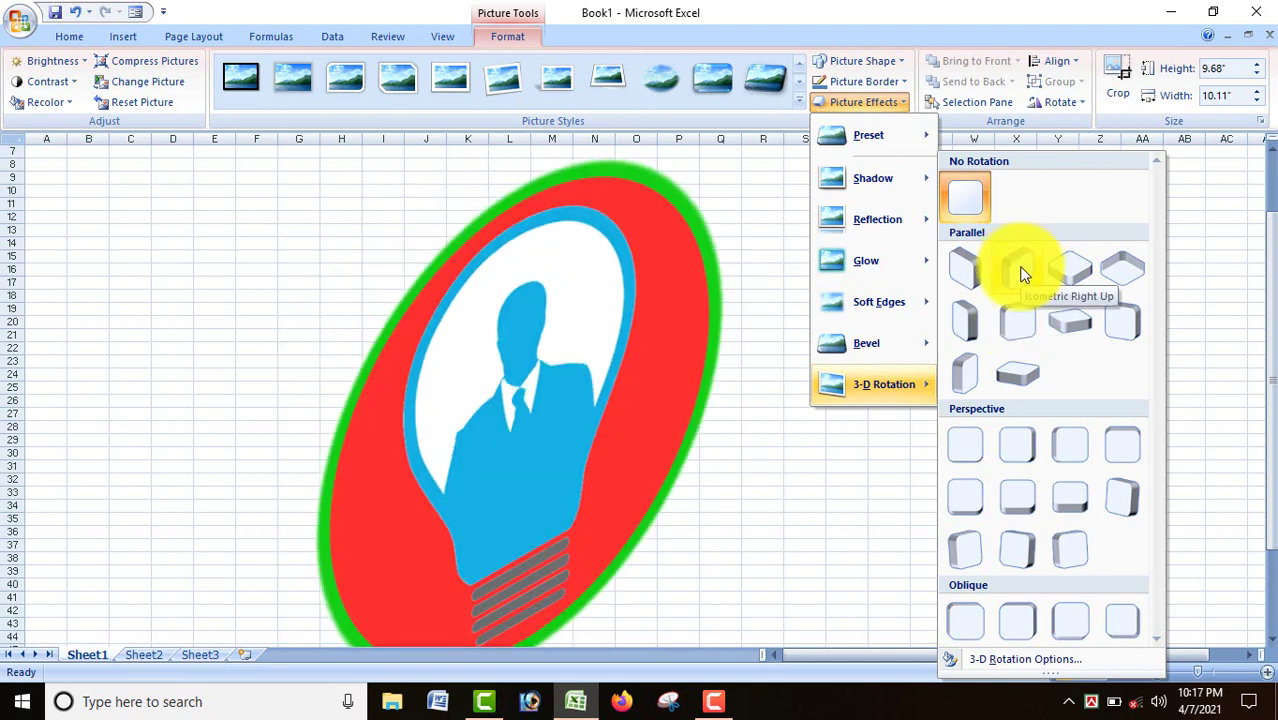
left_click(789, 336)
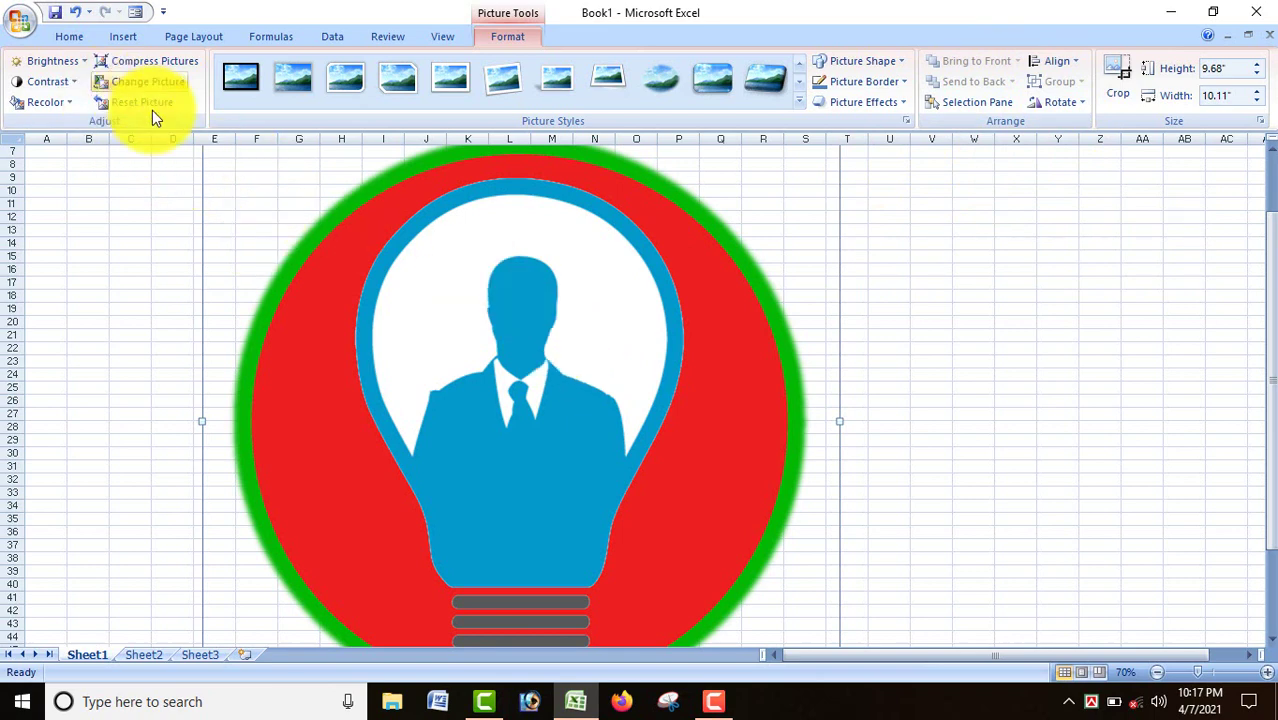
- Insert the signature PNG from the Logo, sign folder and drag it across the bulb's lower right
left_click(126, 38)
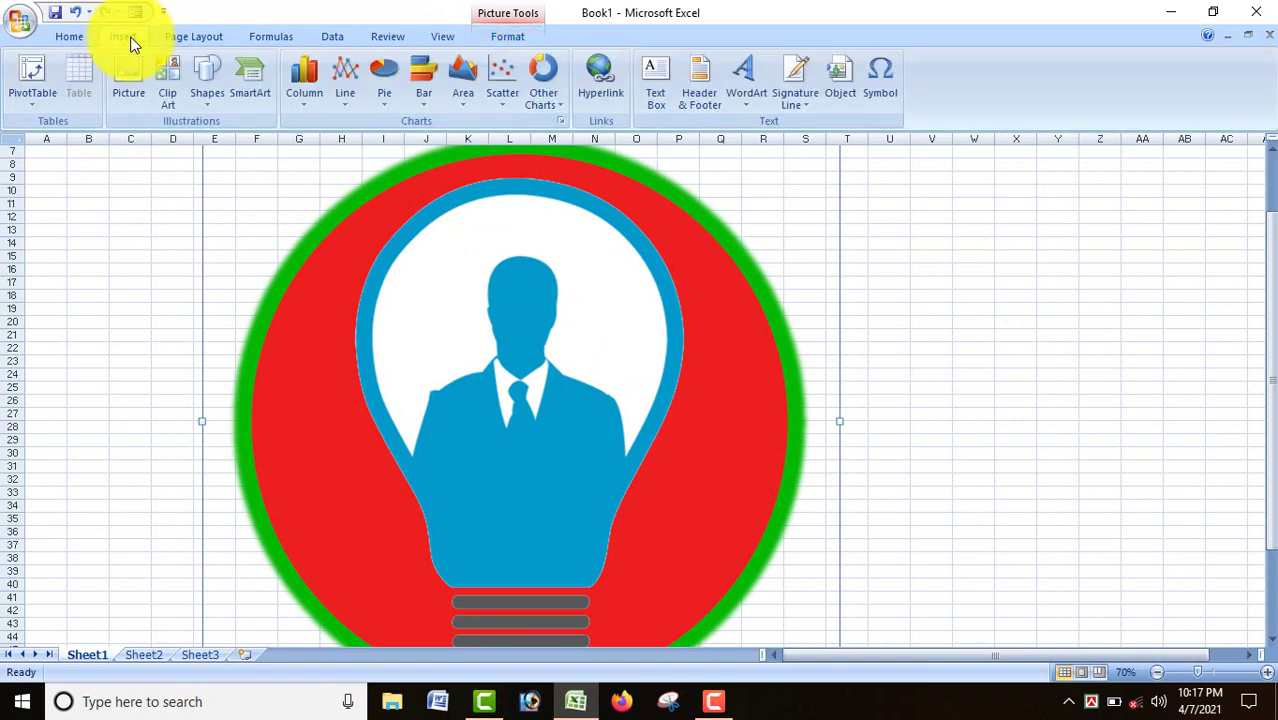
left_click(138, 89)
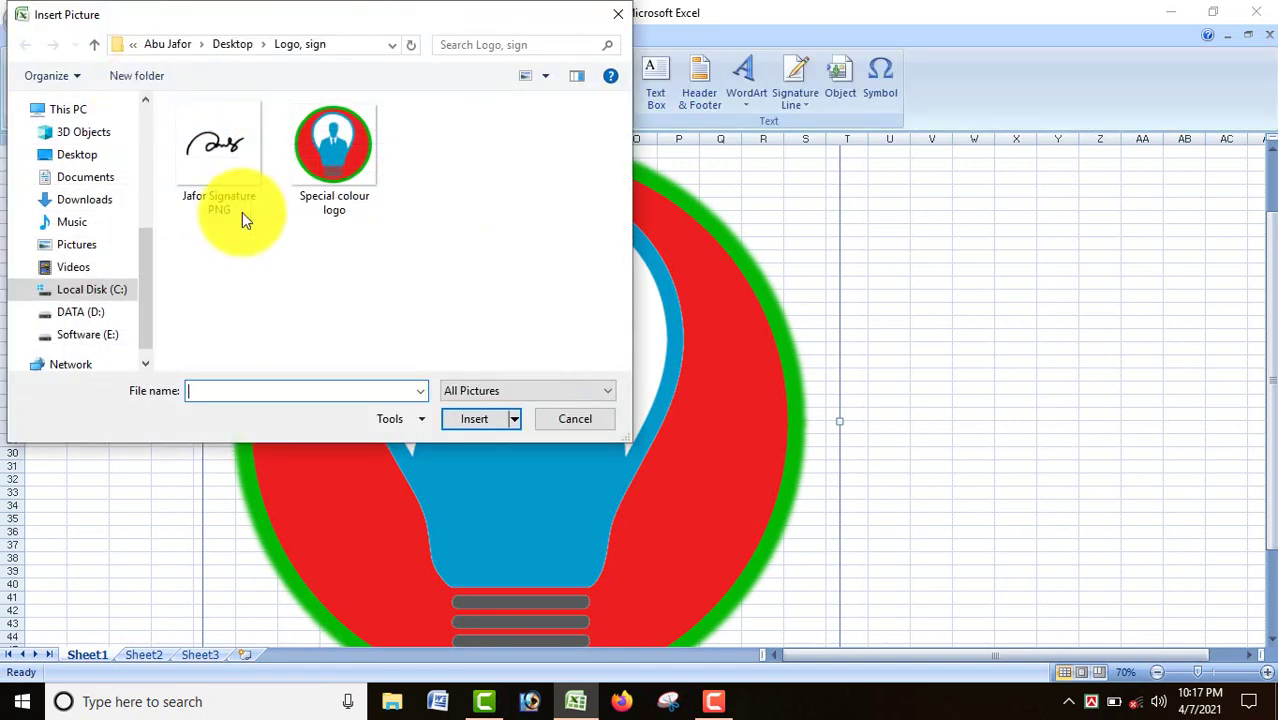
left_click(237, 183)
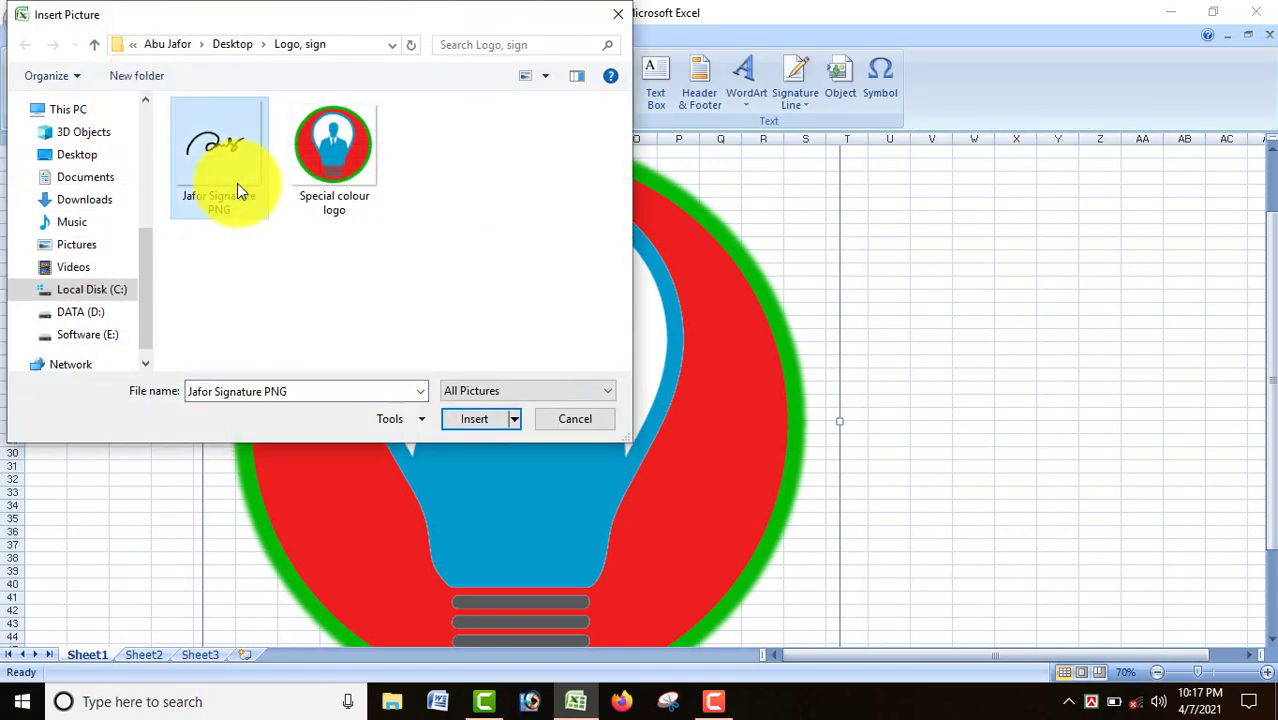
left_click(466, 418)
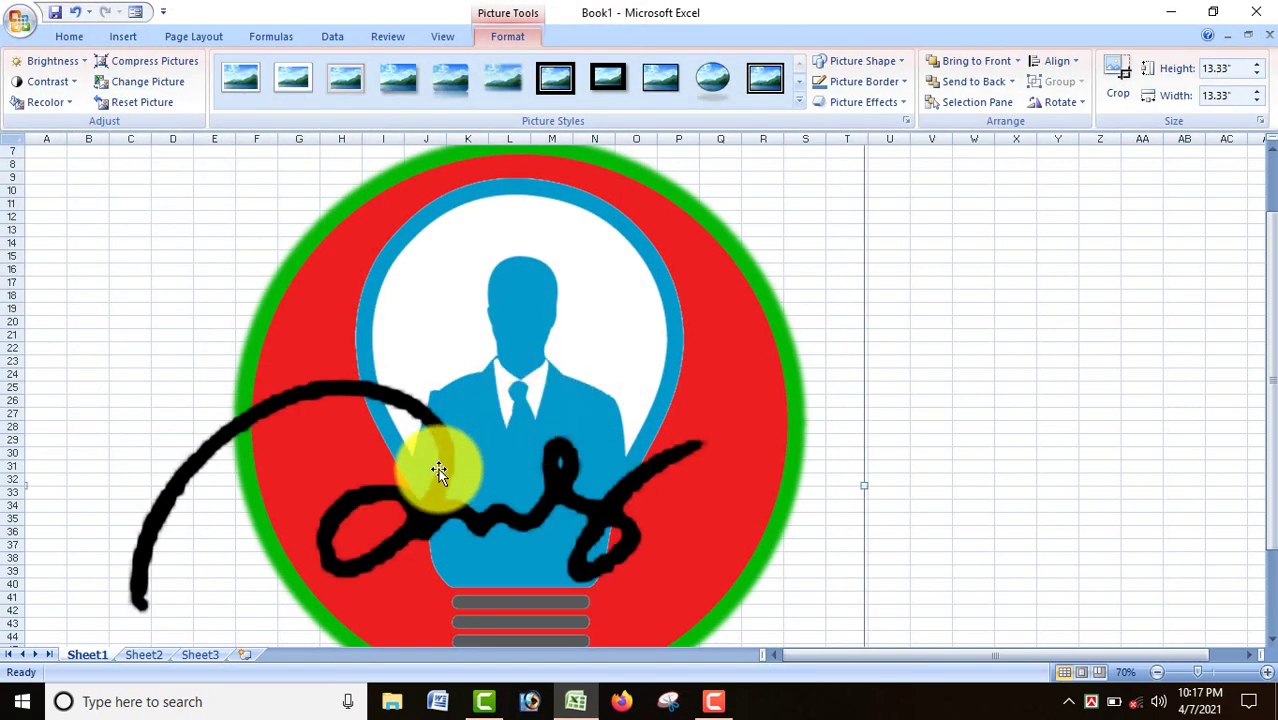
left_click_drag(439, 471, 477, 384)
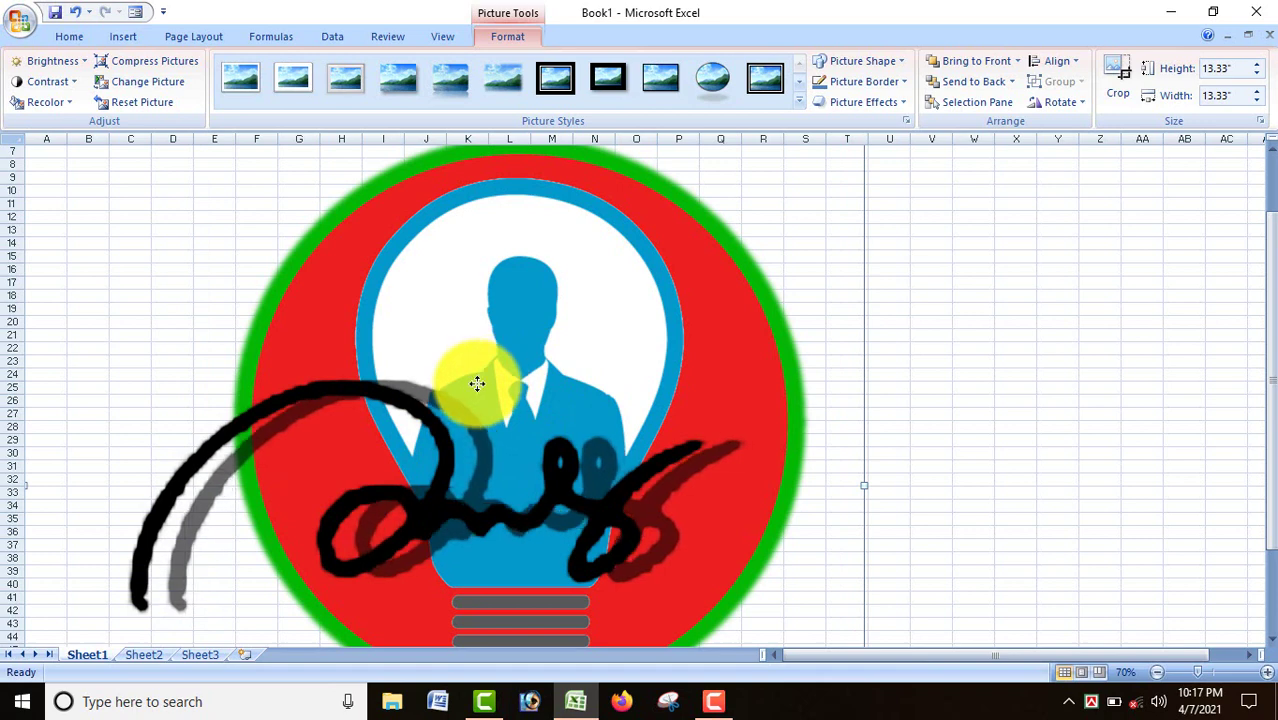
mouse_move(477, 384)
left_mouse_down()
mouse_move(721, 444)
mouse_move(765, 428)
left_mouse_up()
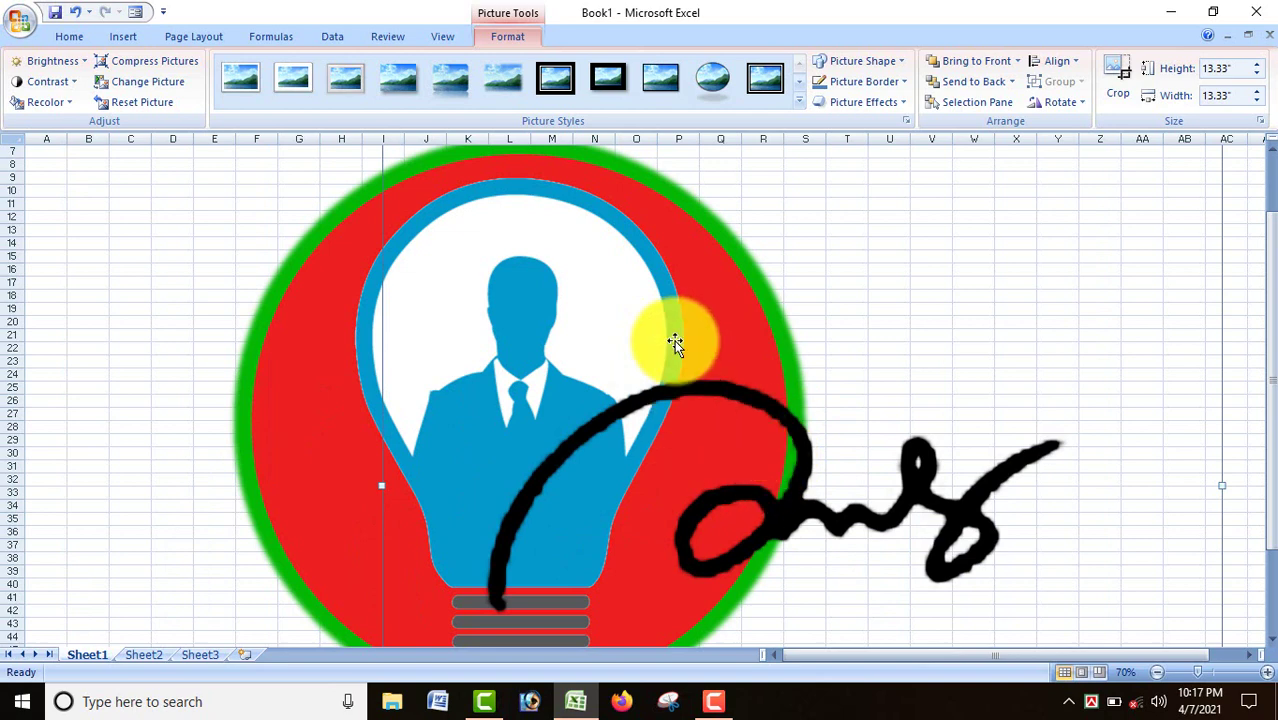
left_click(330, 338)
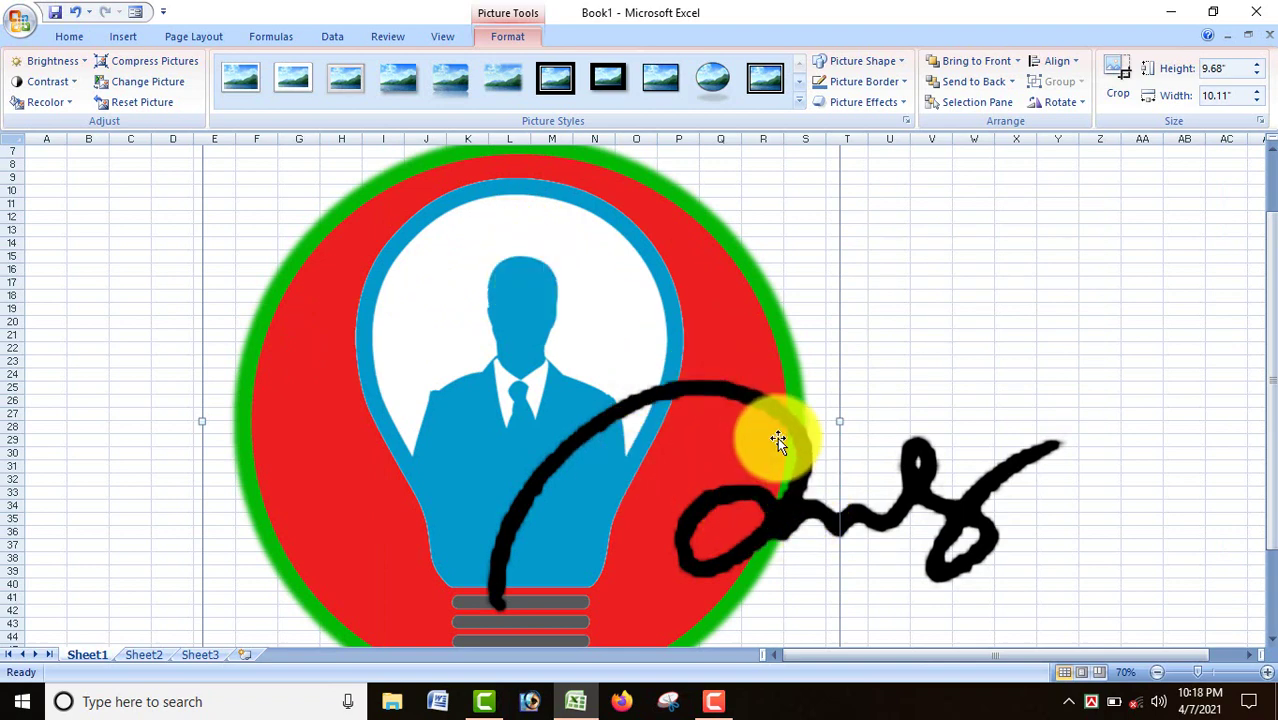
left_click(1014, 66)
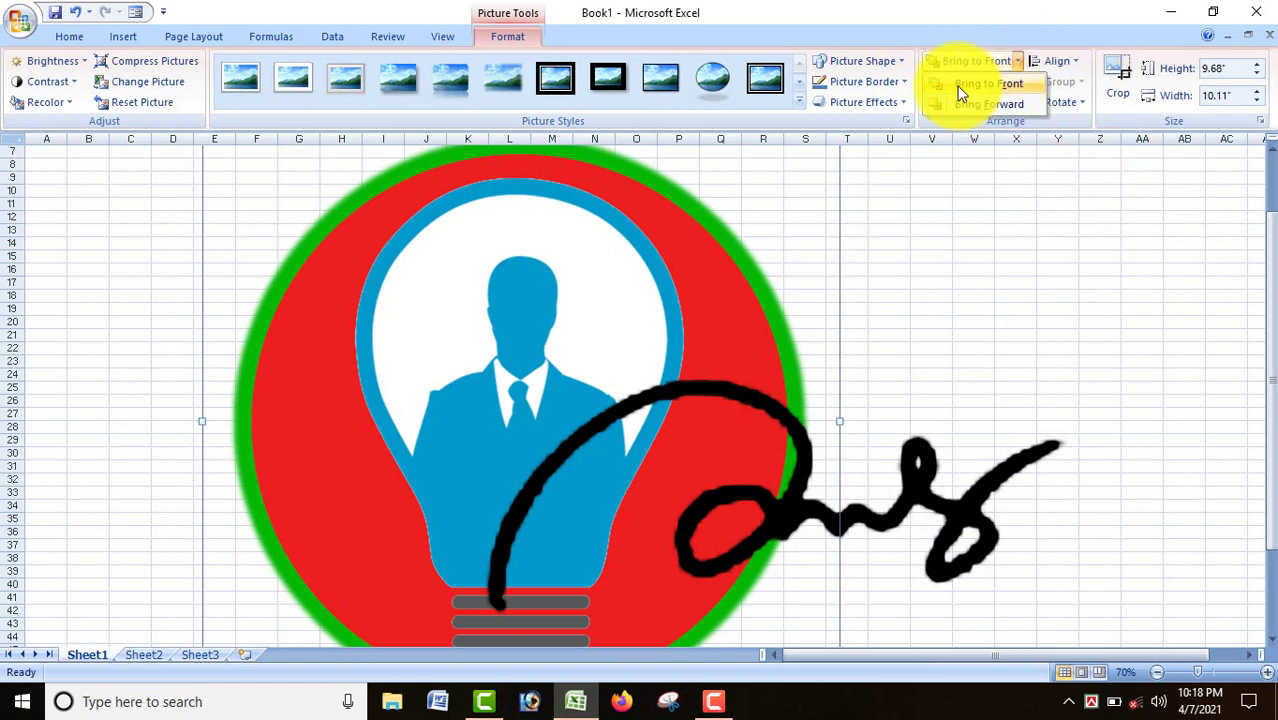
left_click(985, 85)
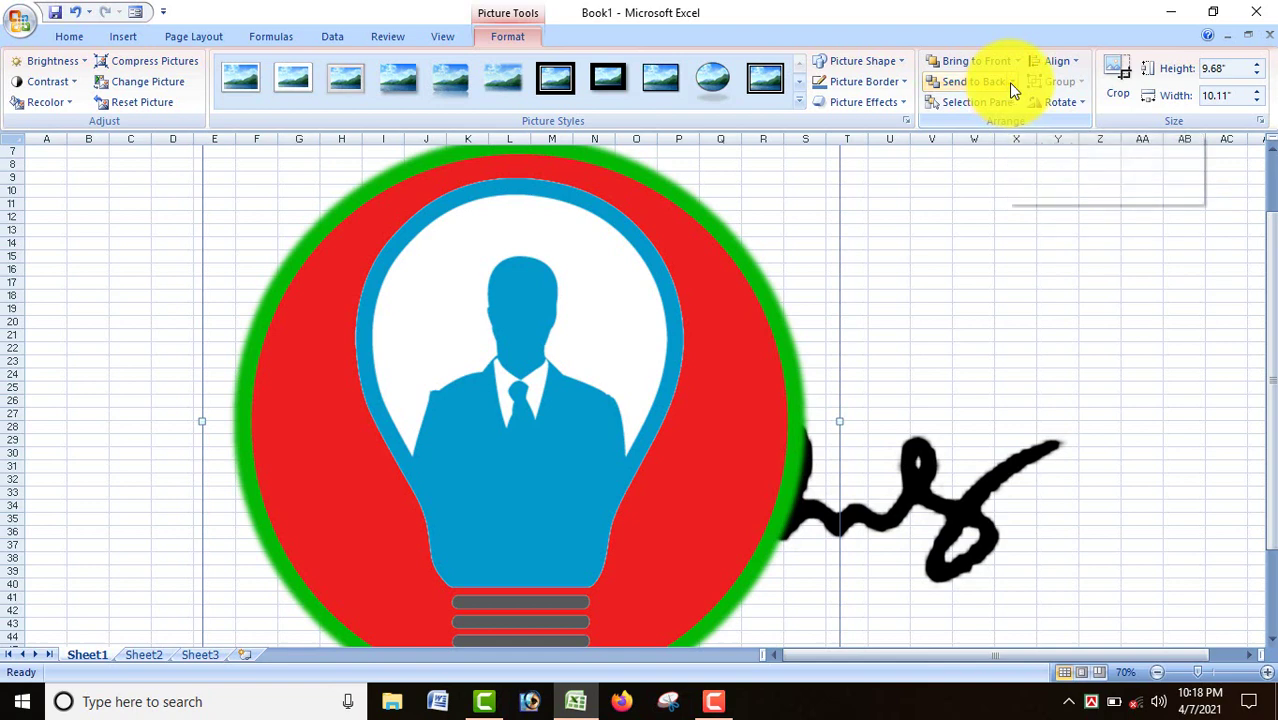
left_click(1010, 84)
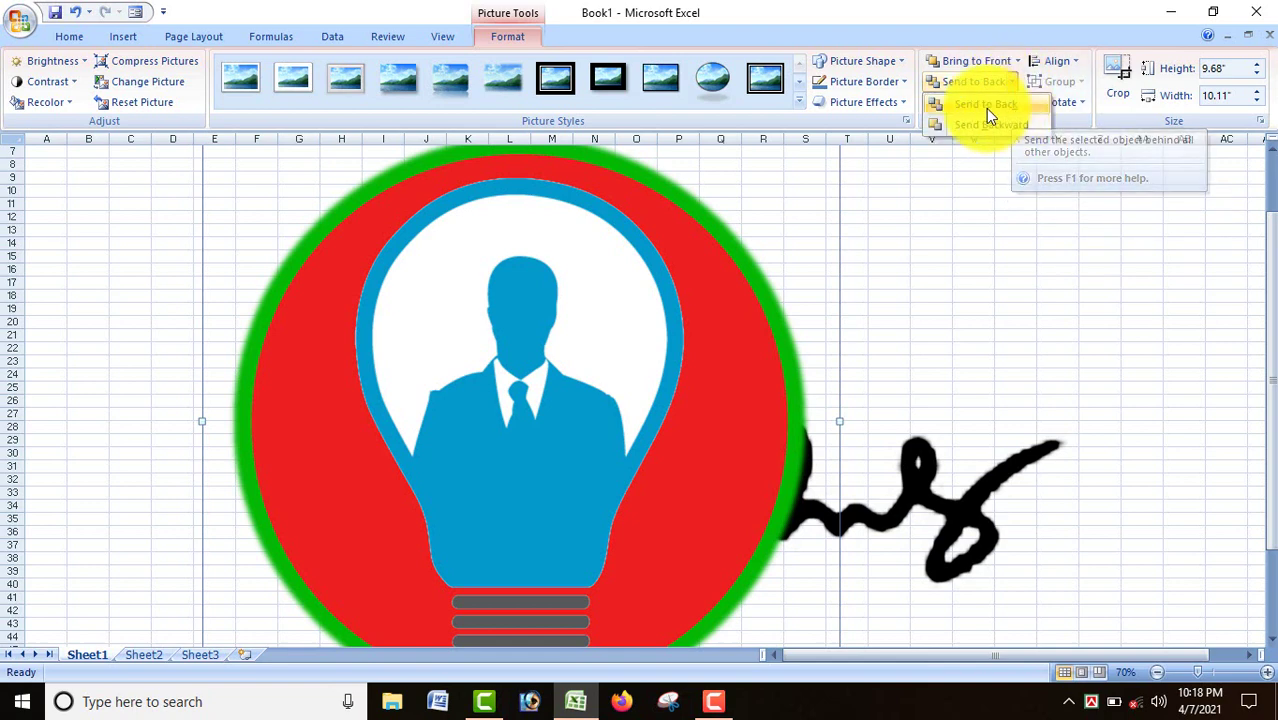
left_click(986, 108)
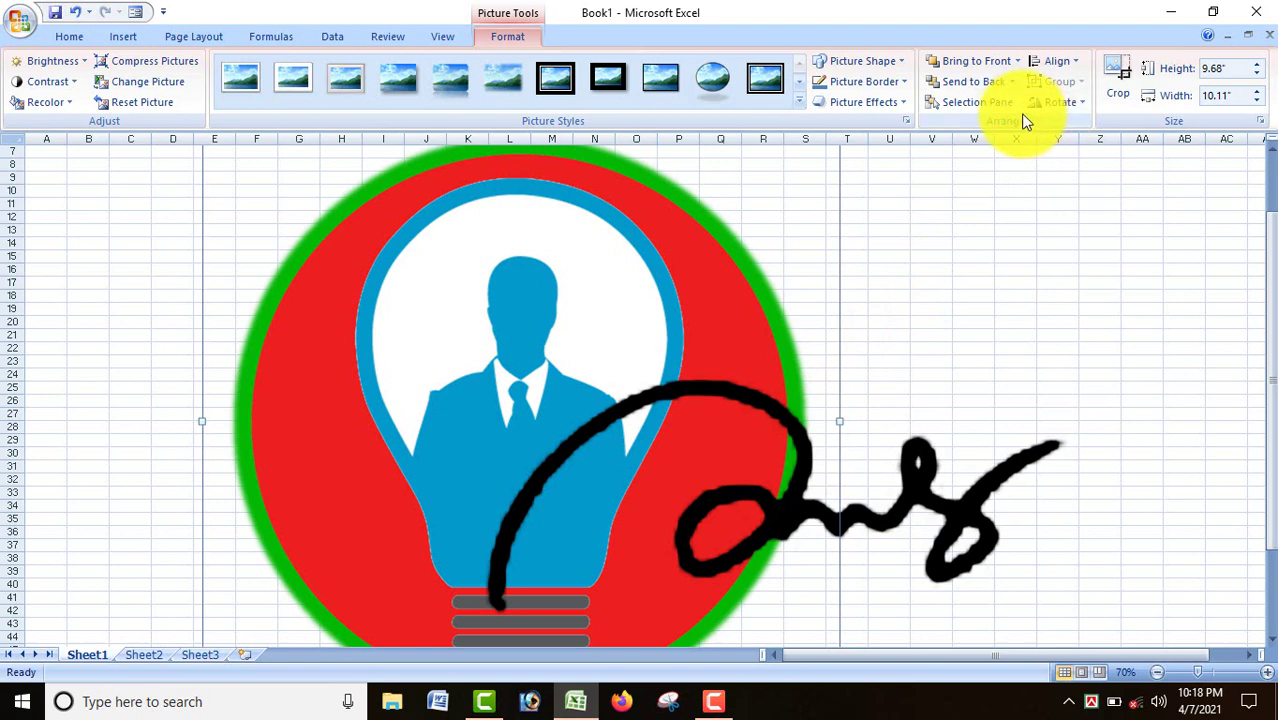
left_click(1081, 108)
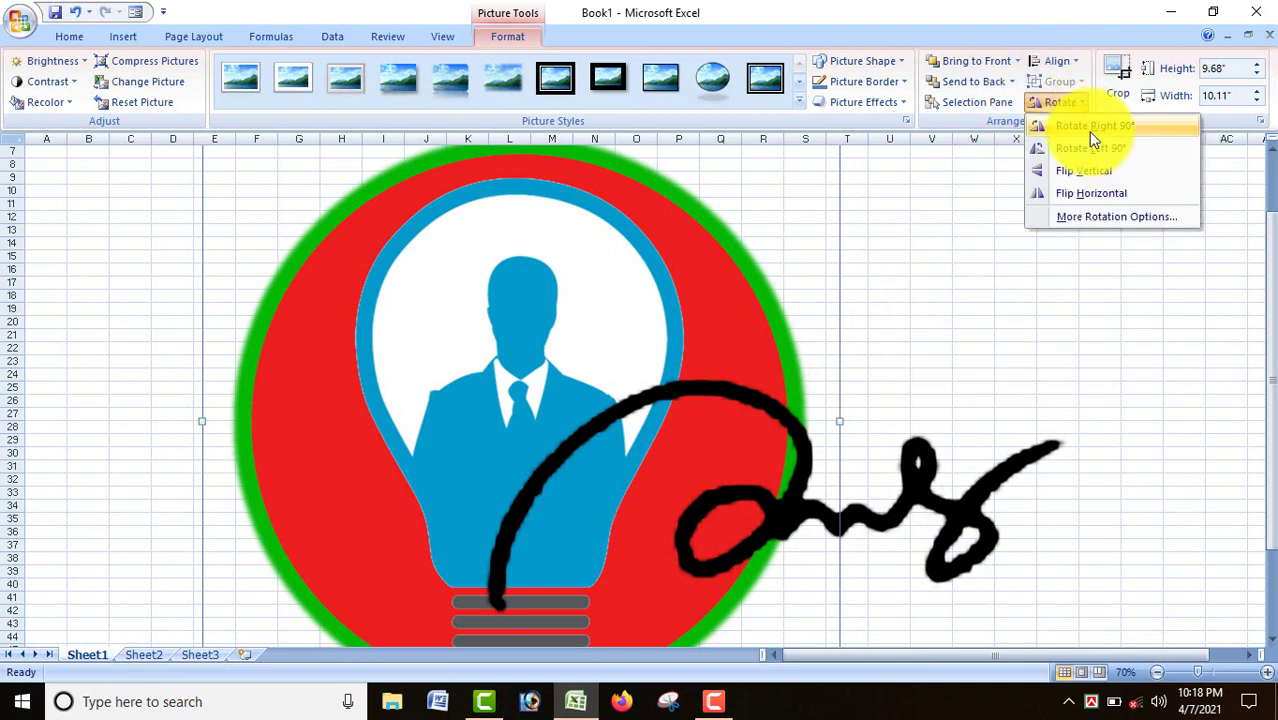
left_click(1092, 128)
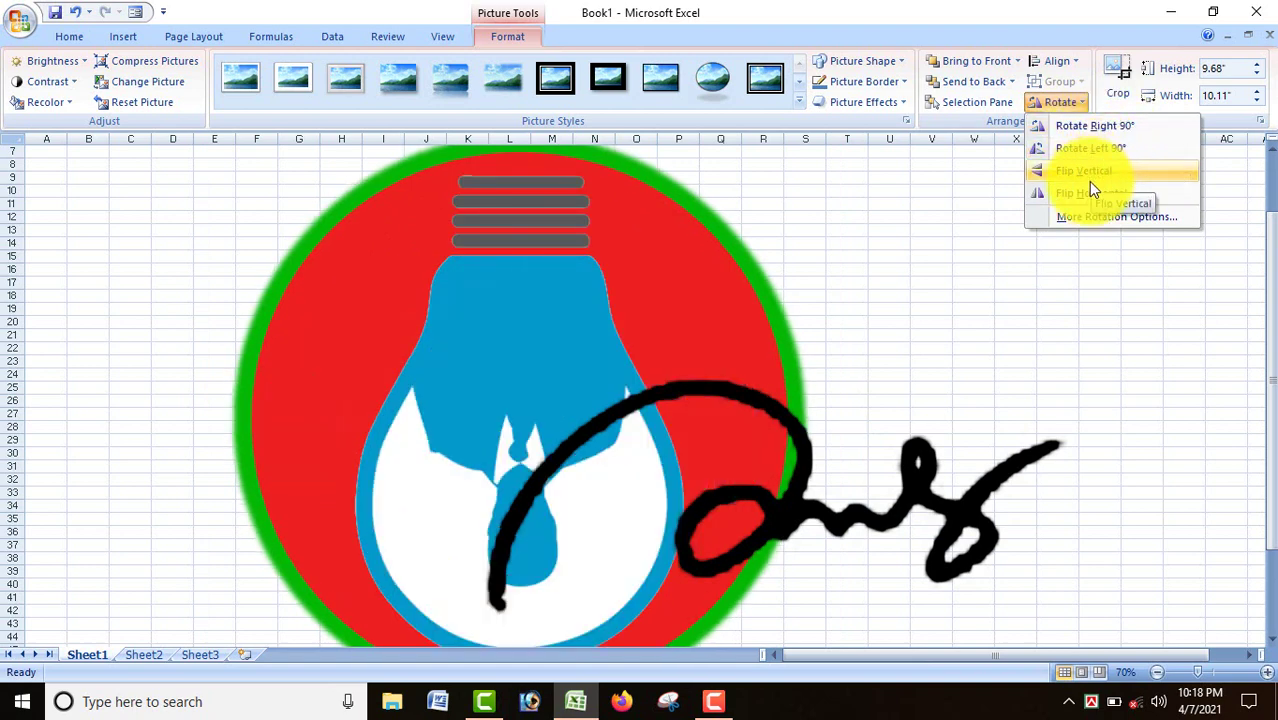
left_click(771, 289)
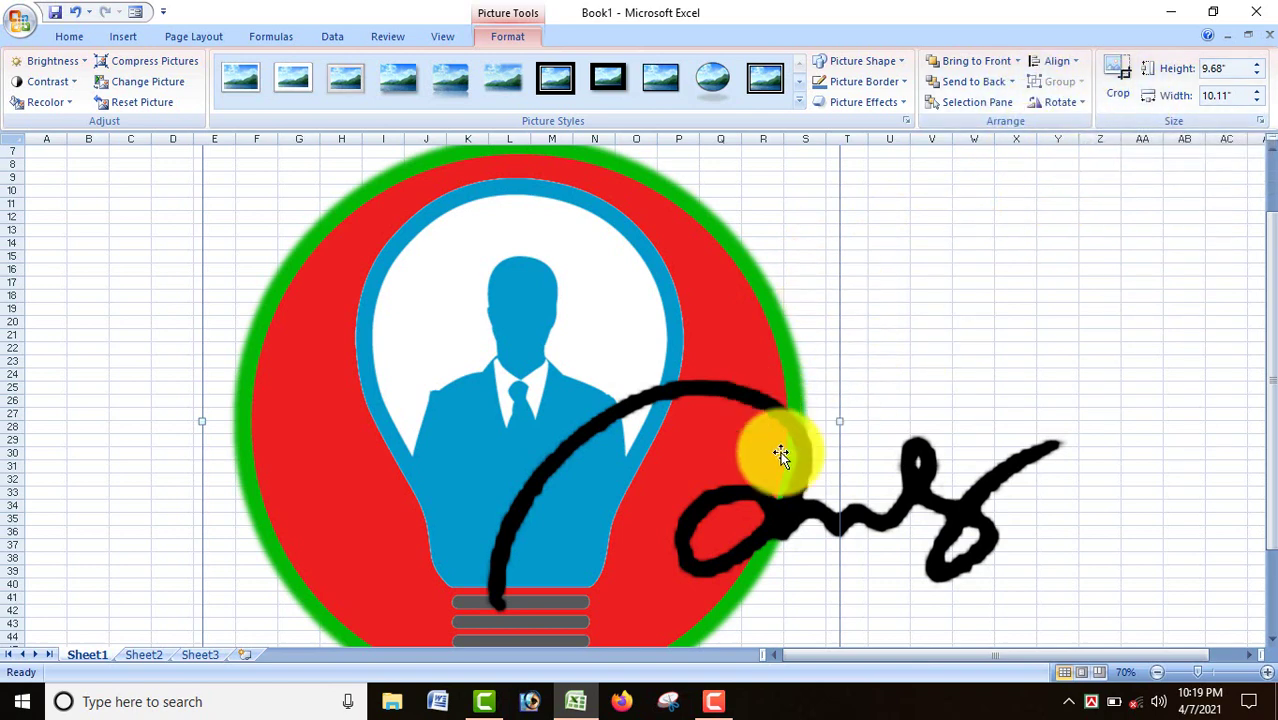
- Crop the signature's left and right sides to 9.82" wide, starting inside the bulb
left_click(917, 468)
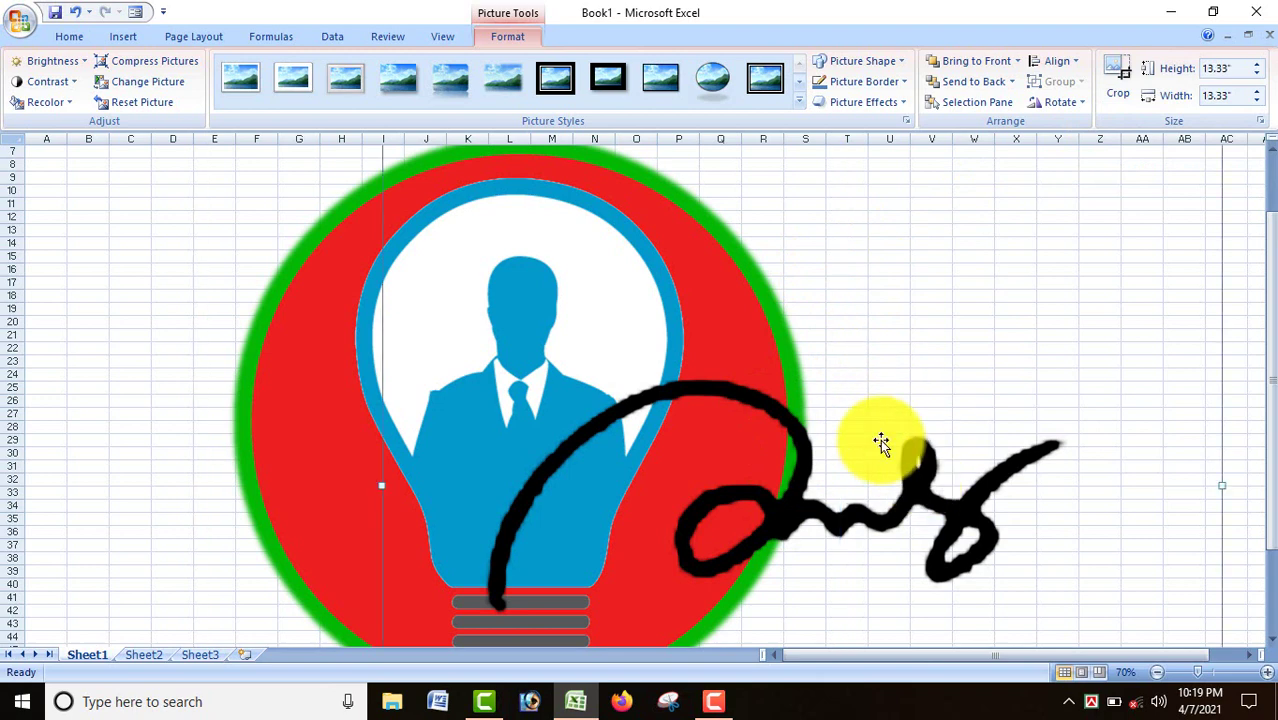
left_click(1117, 95)
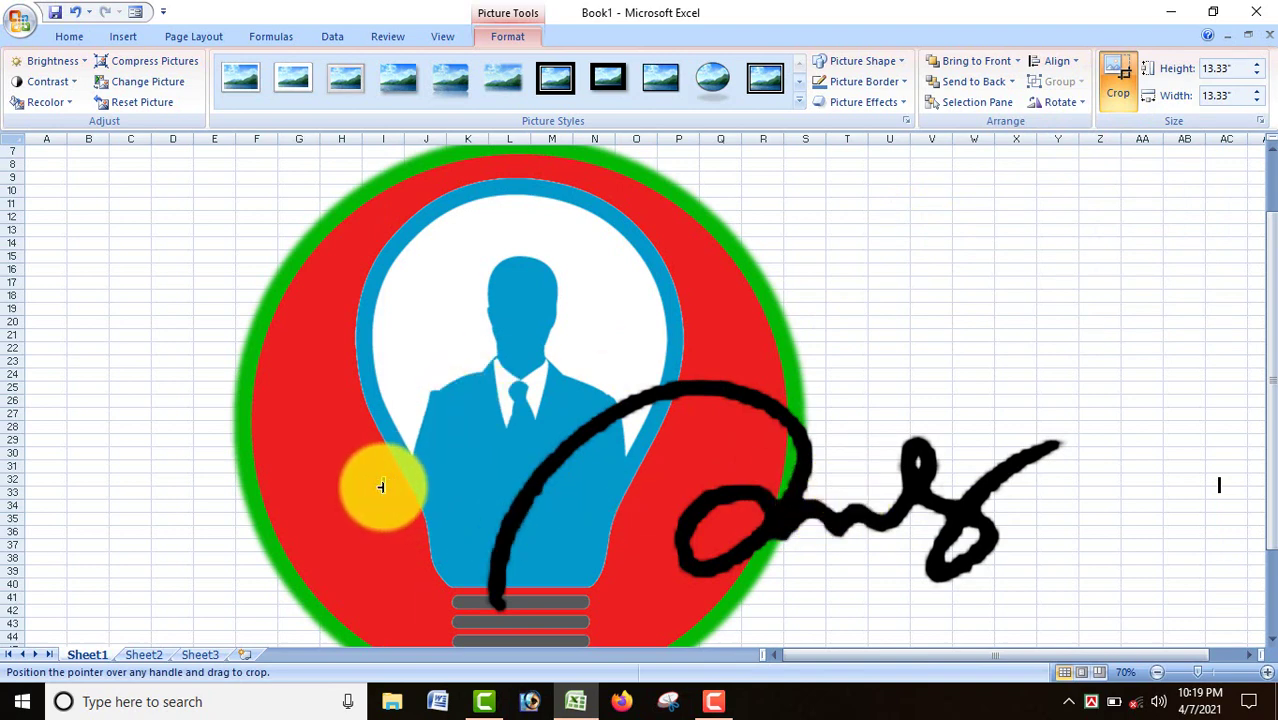
left_click_drag(381, 486, 559, 484)
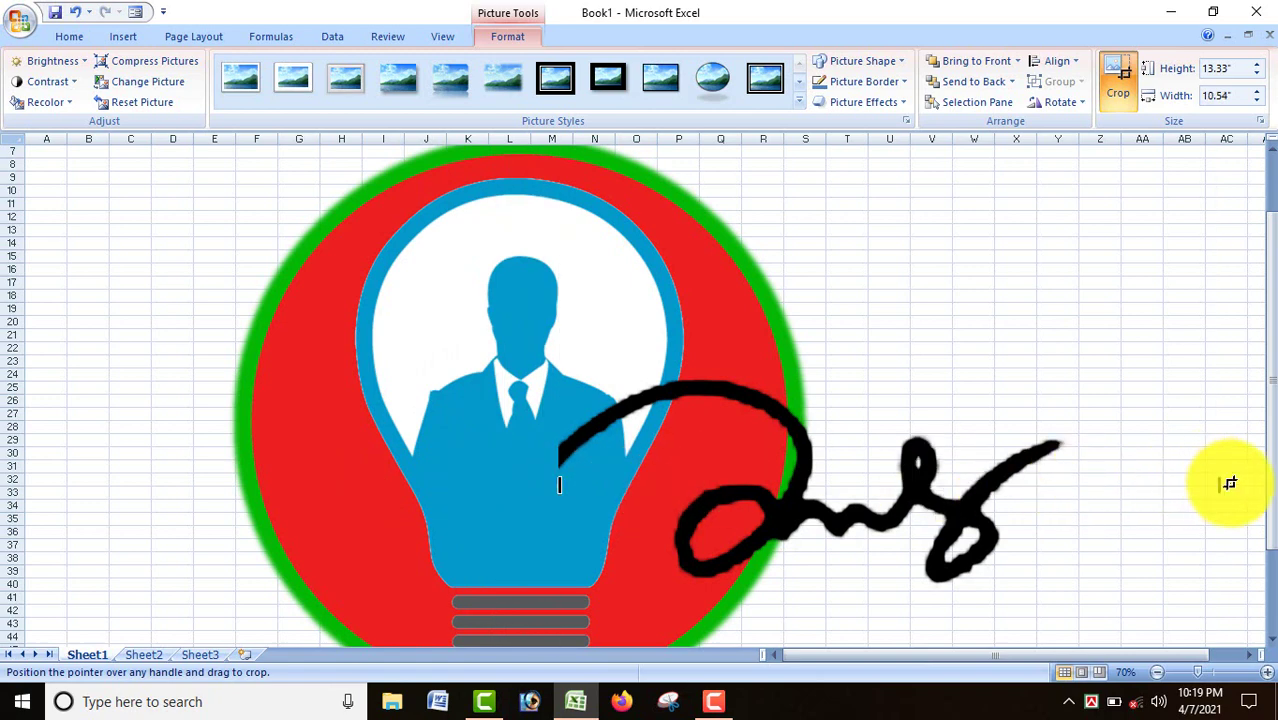
left_click_drag(1225, 484, 1175, 485)
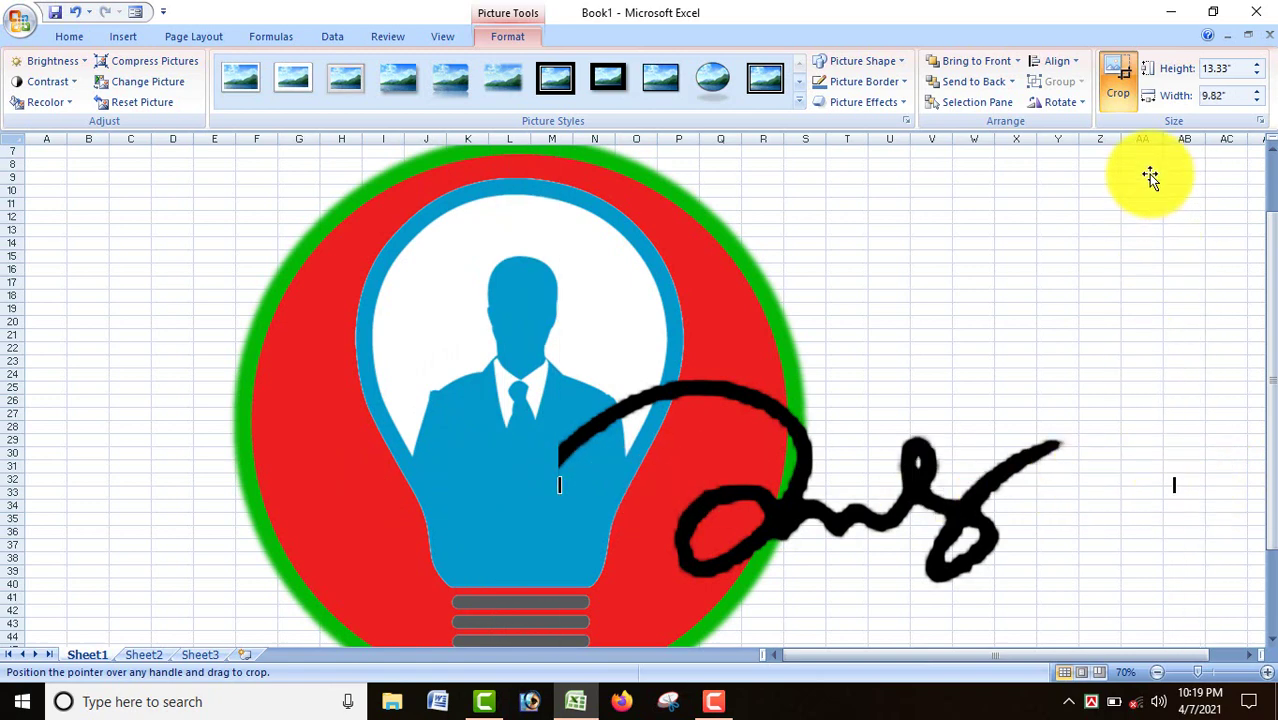
left_click(1128, 95)
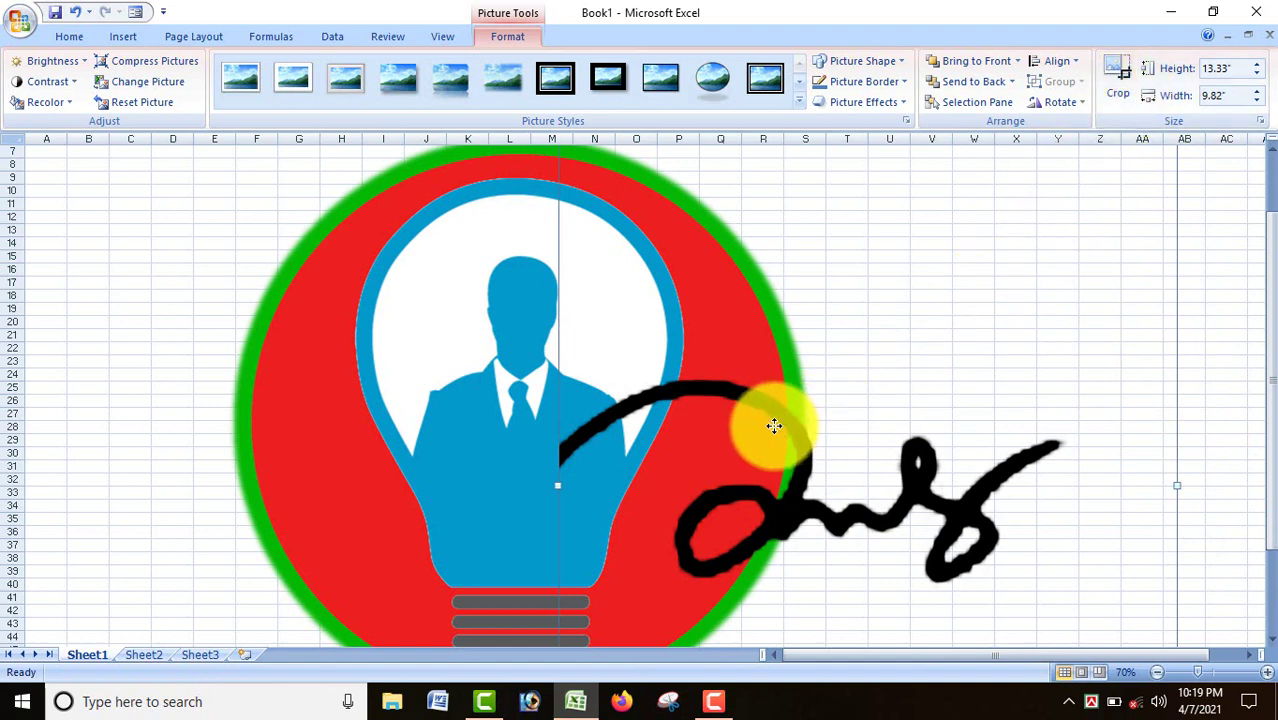
- Drag the signature picture left over the bulb logo and start reducing its height
left_click_drag(774, 426, 639, 392)
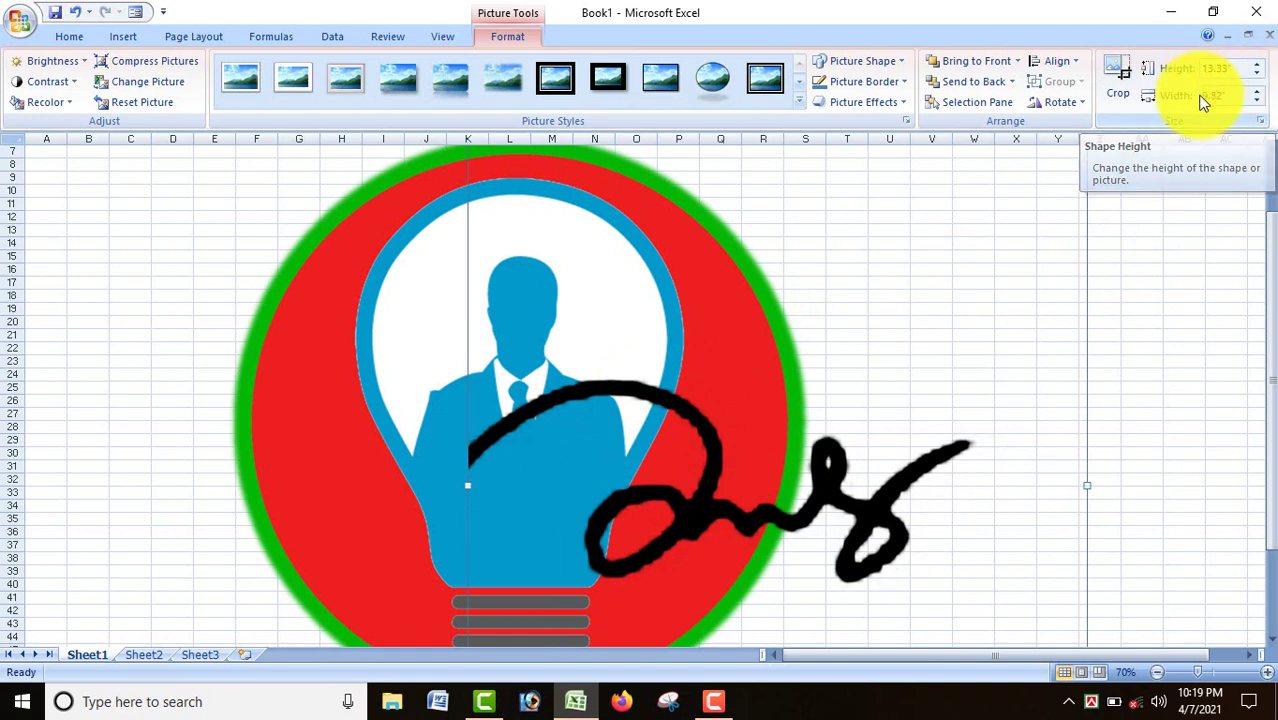
left_click(1260, 74)
left_click(1260, 74)
left_click(1260, 74)
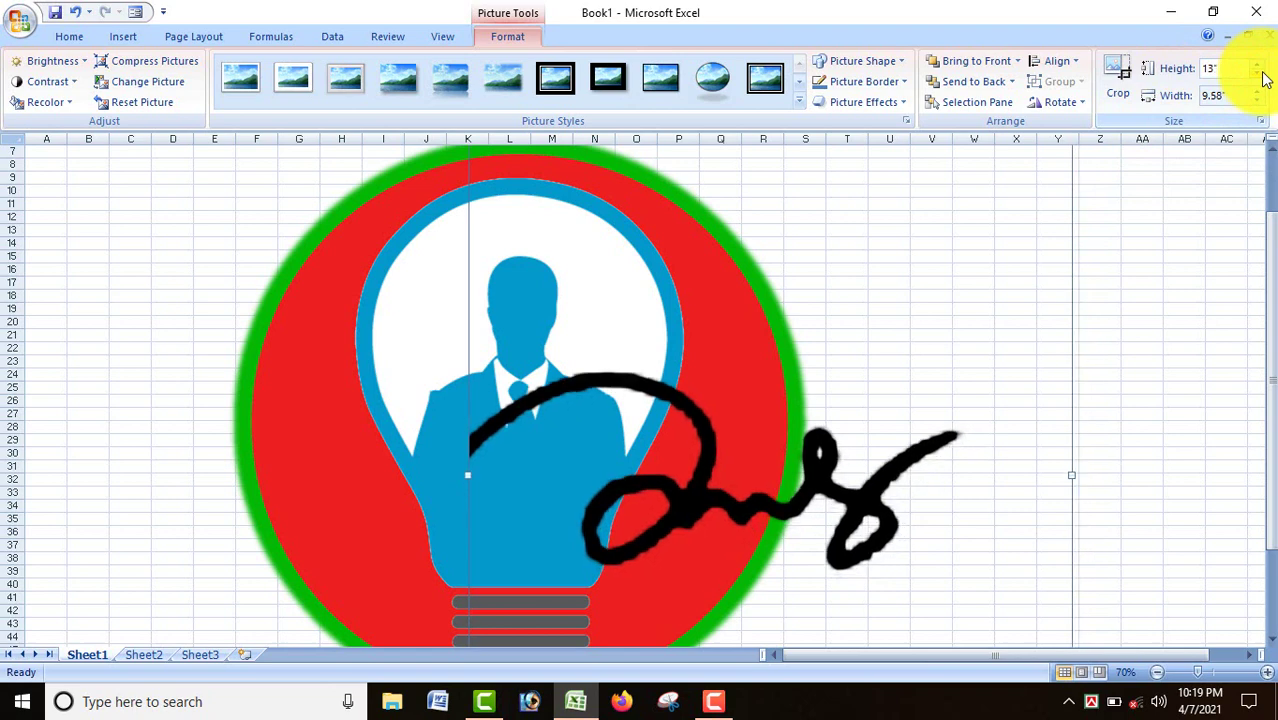
left_click(1258, 74)
left_click(1258, 74)
left_click(1258, 74)
left_click(1258, 74)
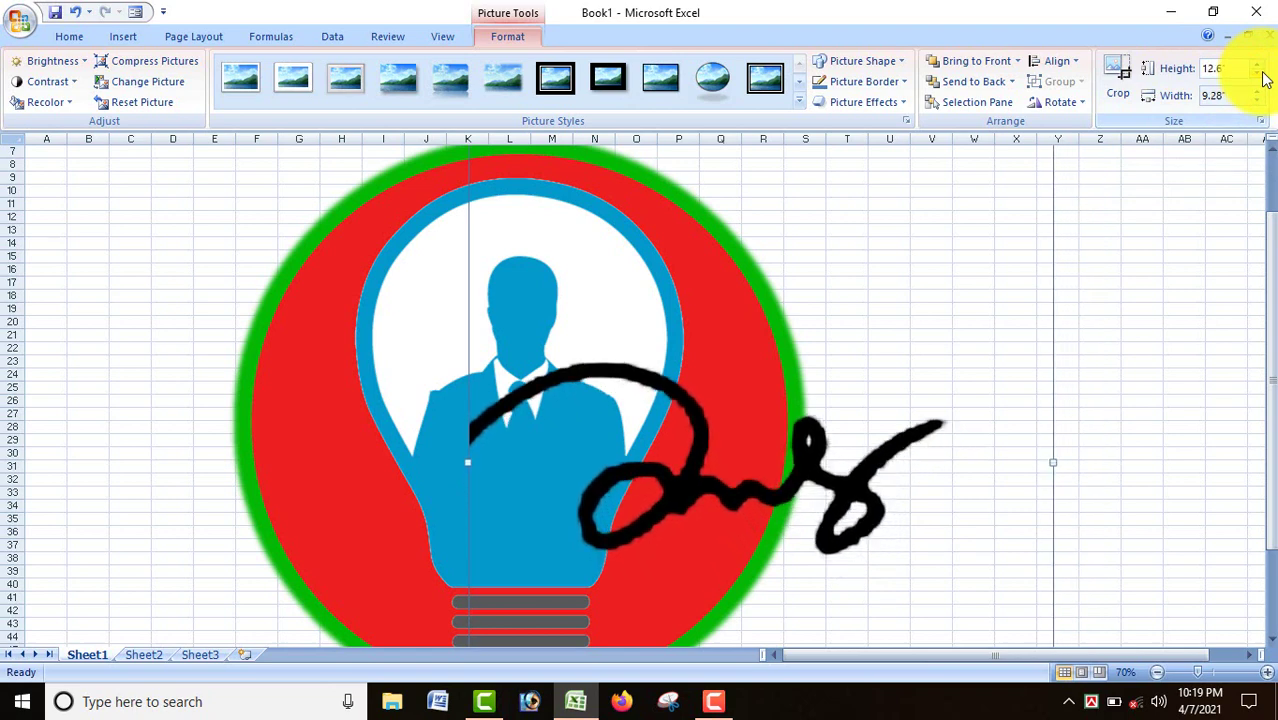
left_click(1258, 74)
left_click(1258, 74)
left_click(1258, 74)
left_click(1258, 74)
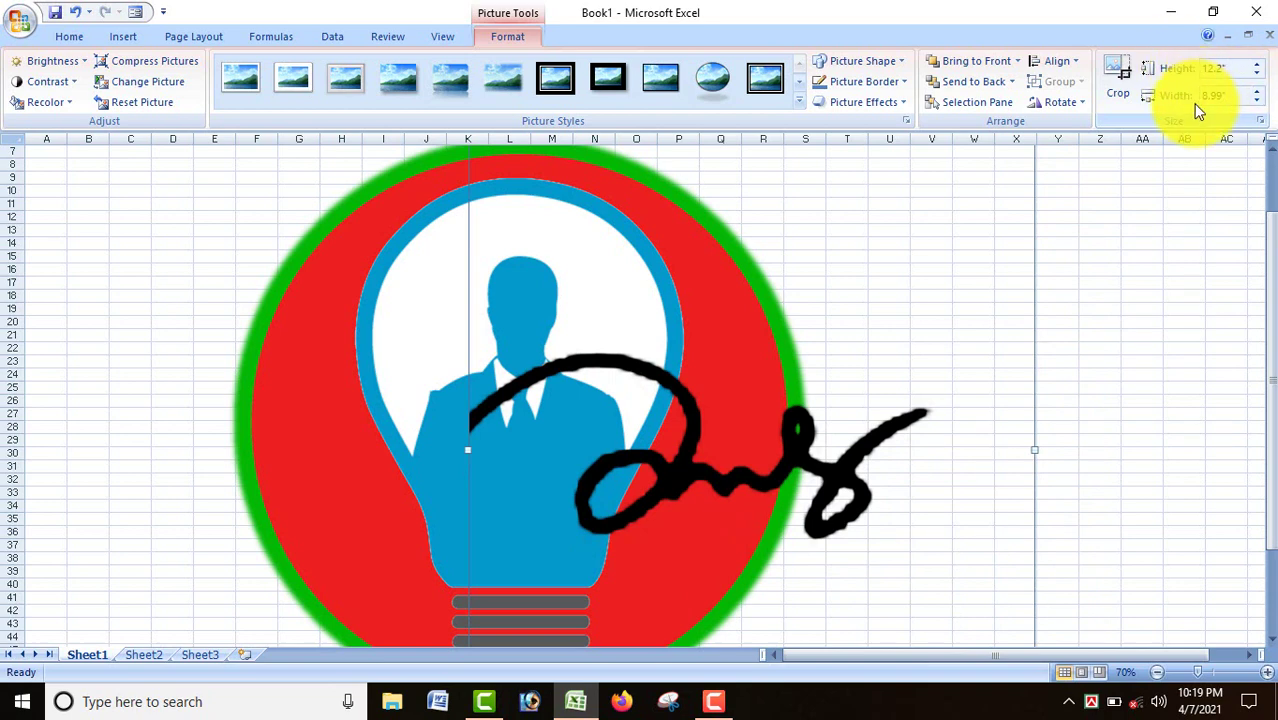
- Shrink the signature to 11" high by 8.1" wide and nudge it slightly left
left_click(1257, 101)
left_click(1257, 101)
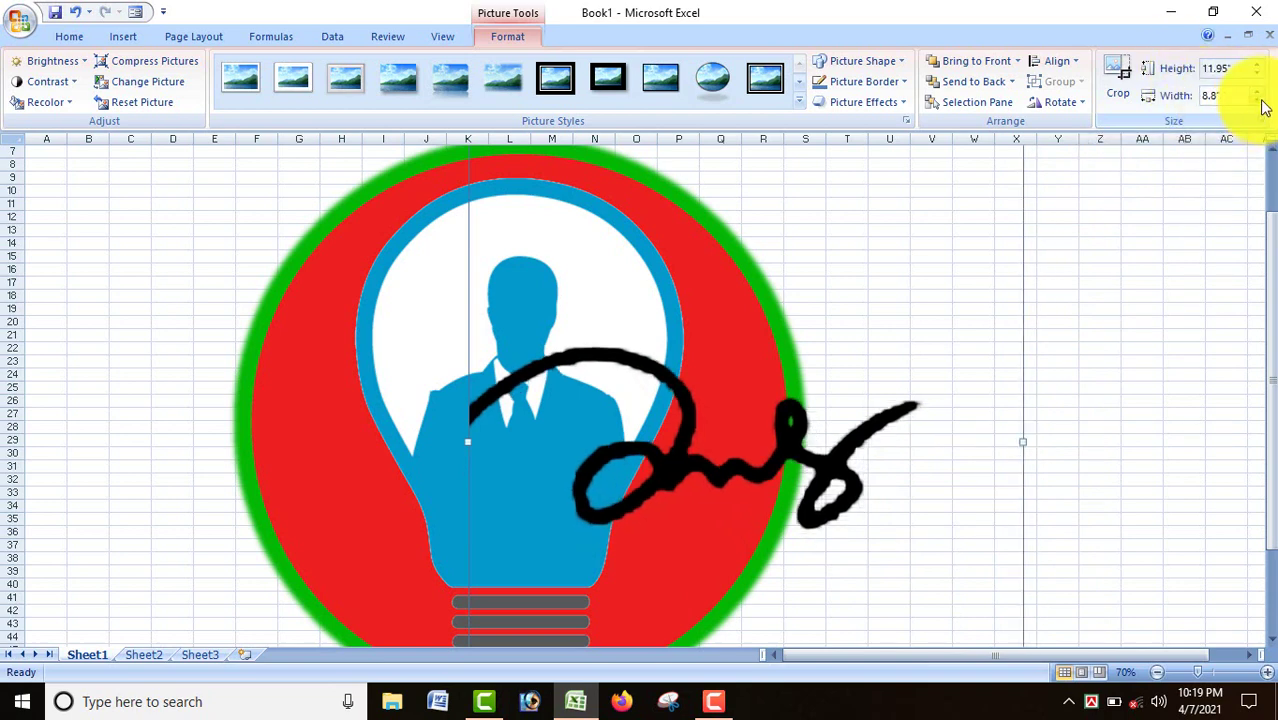
left_click(1257, 101)
left_click(1257, 101)
left_click(1257, 101)
left_click(1257, 101)
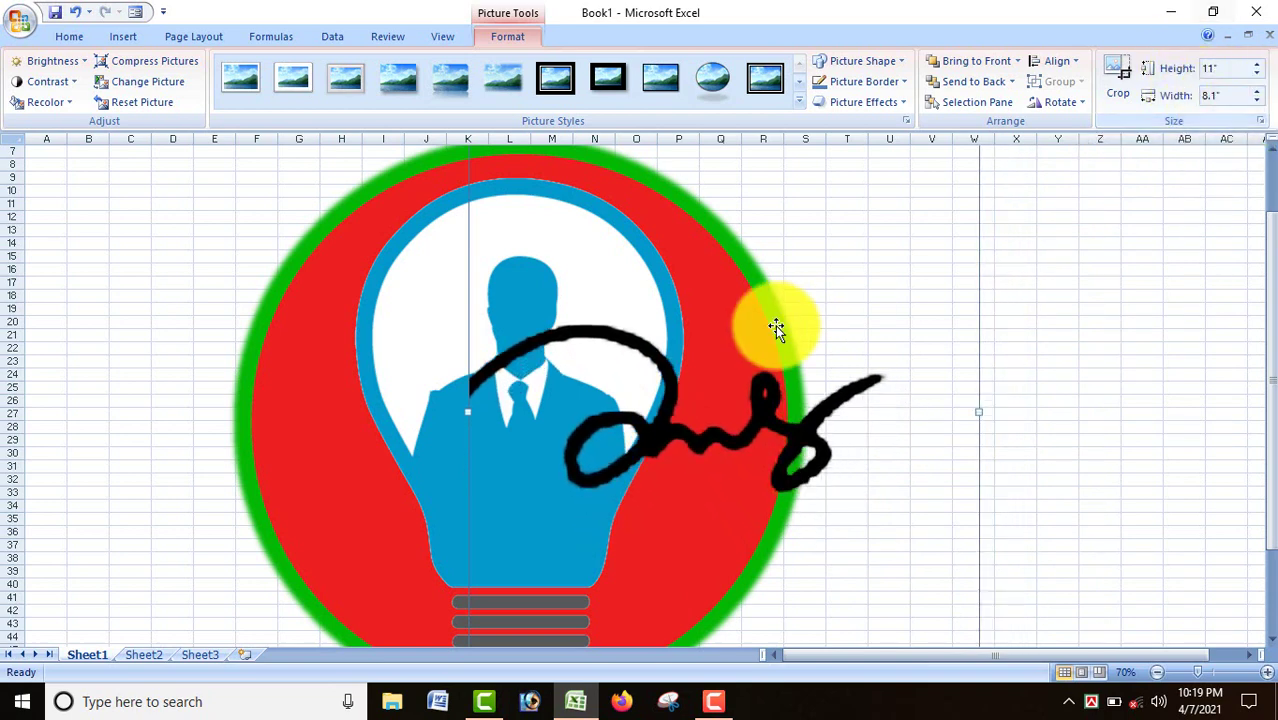
left_click_drag(793, 348, 770, 348)
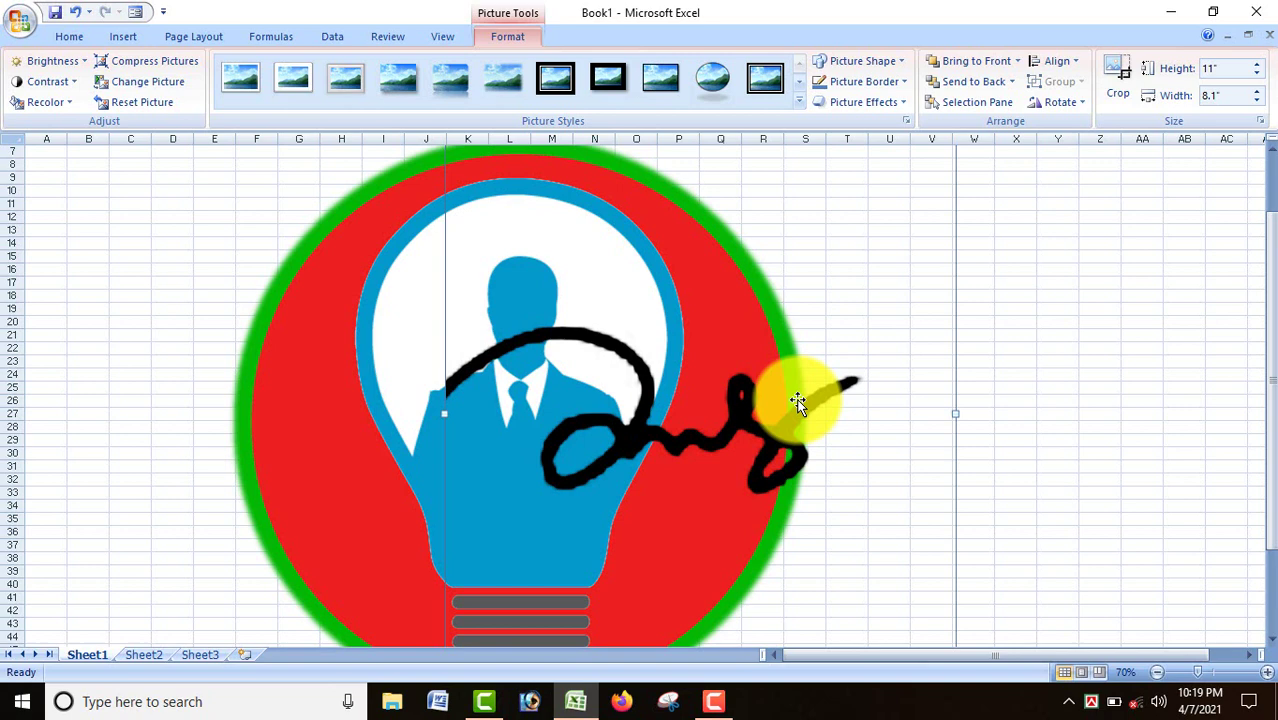
left_click(123, 36)
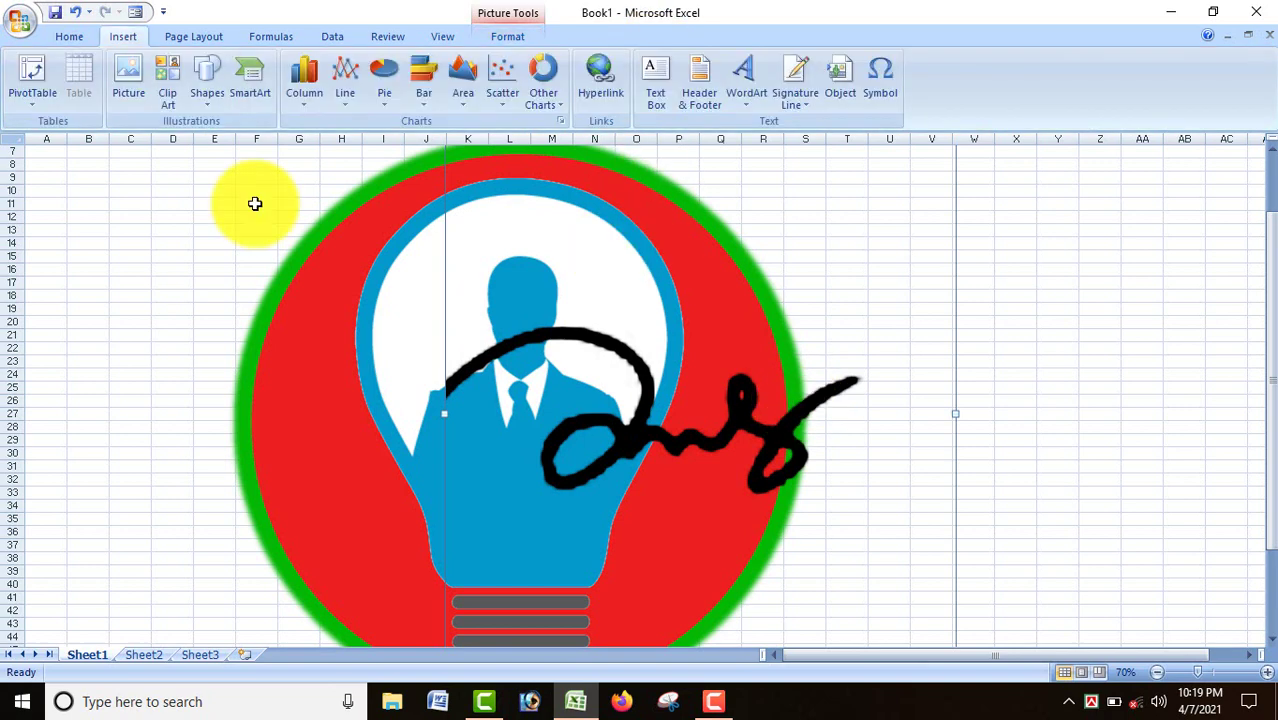
- Open the Clip Art pane and search 'computer' across all media file types and collections
left_click(172, 106)
type("computer")
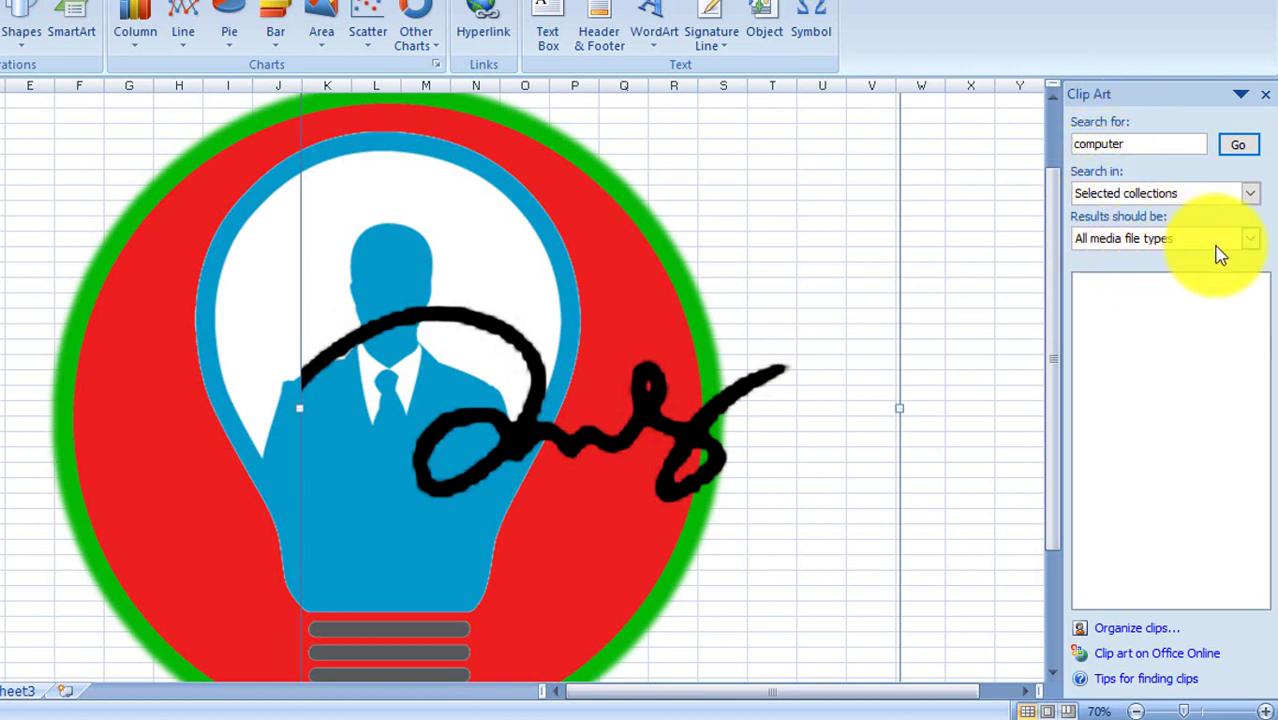
left_click(1252, 240)
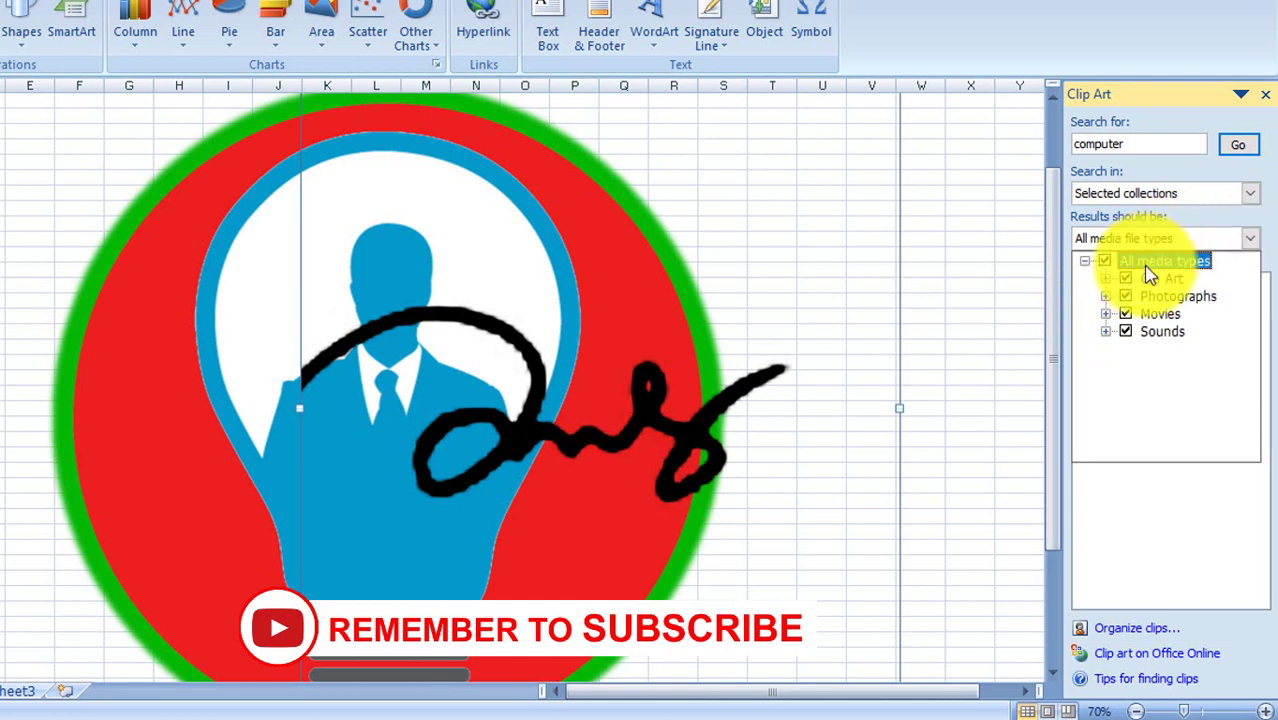
left_click(1254, 242)
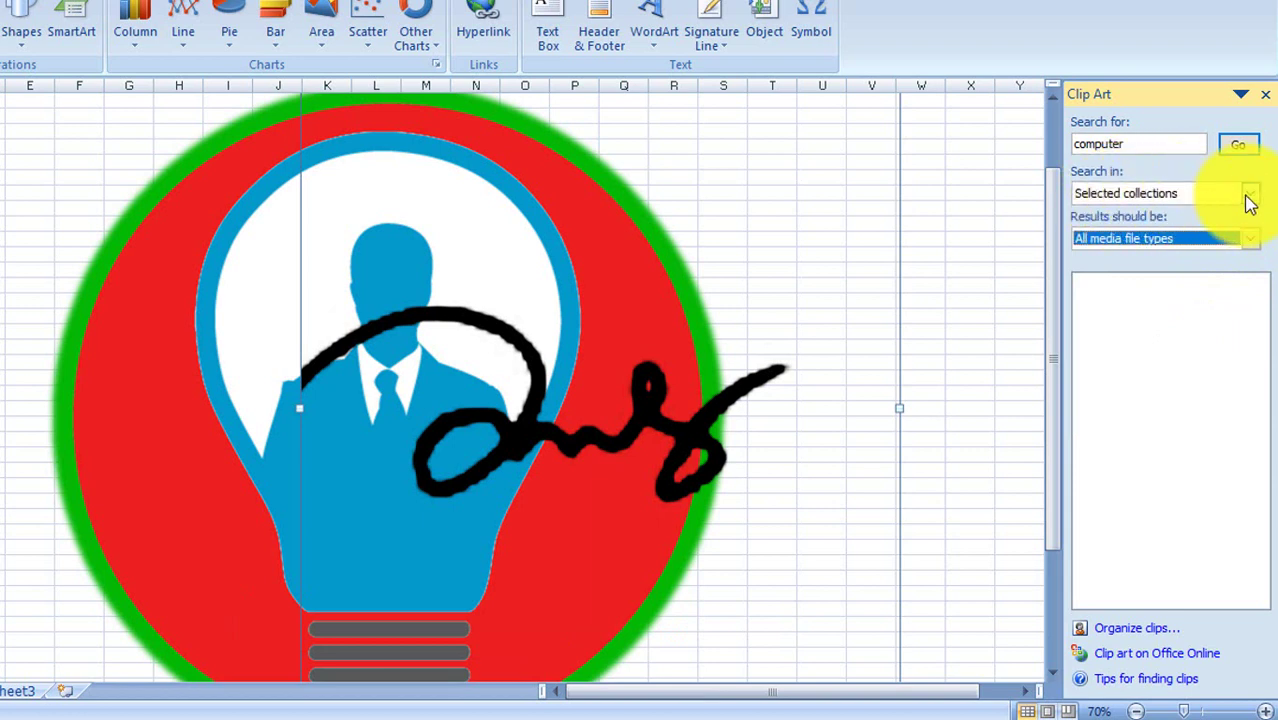
left_click(1250, 194)
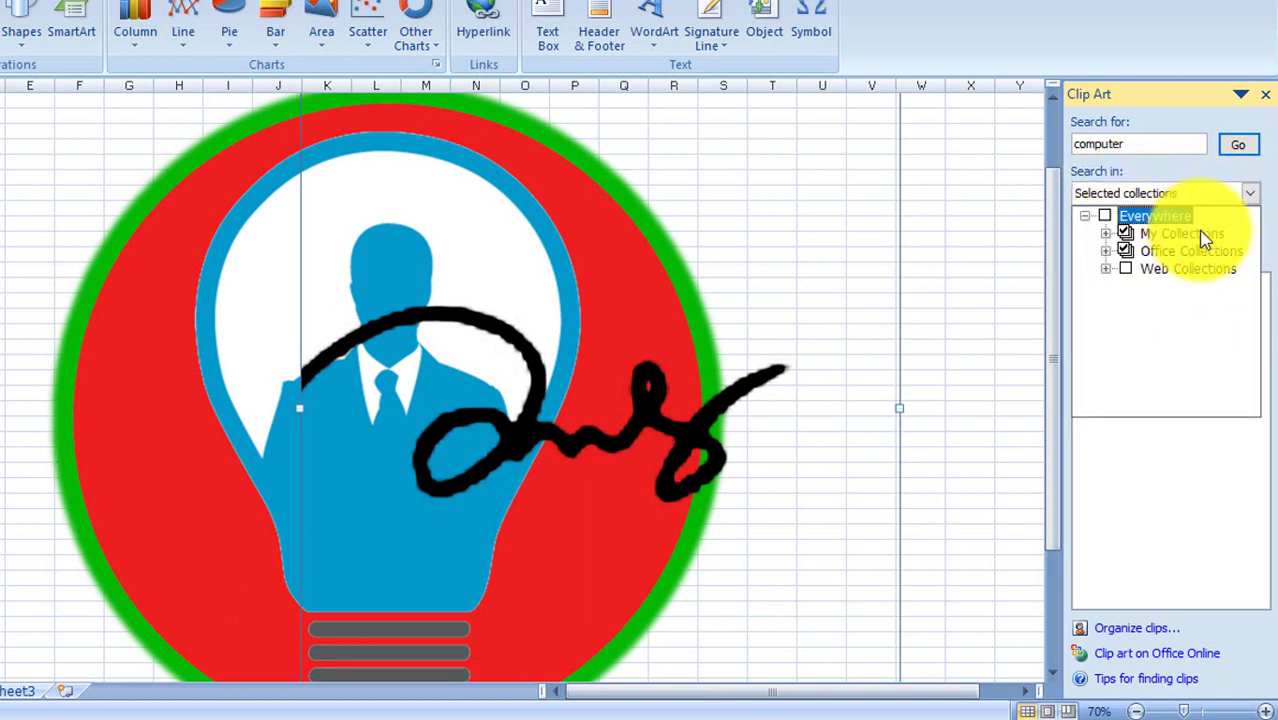
left_click(1165, 258)
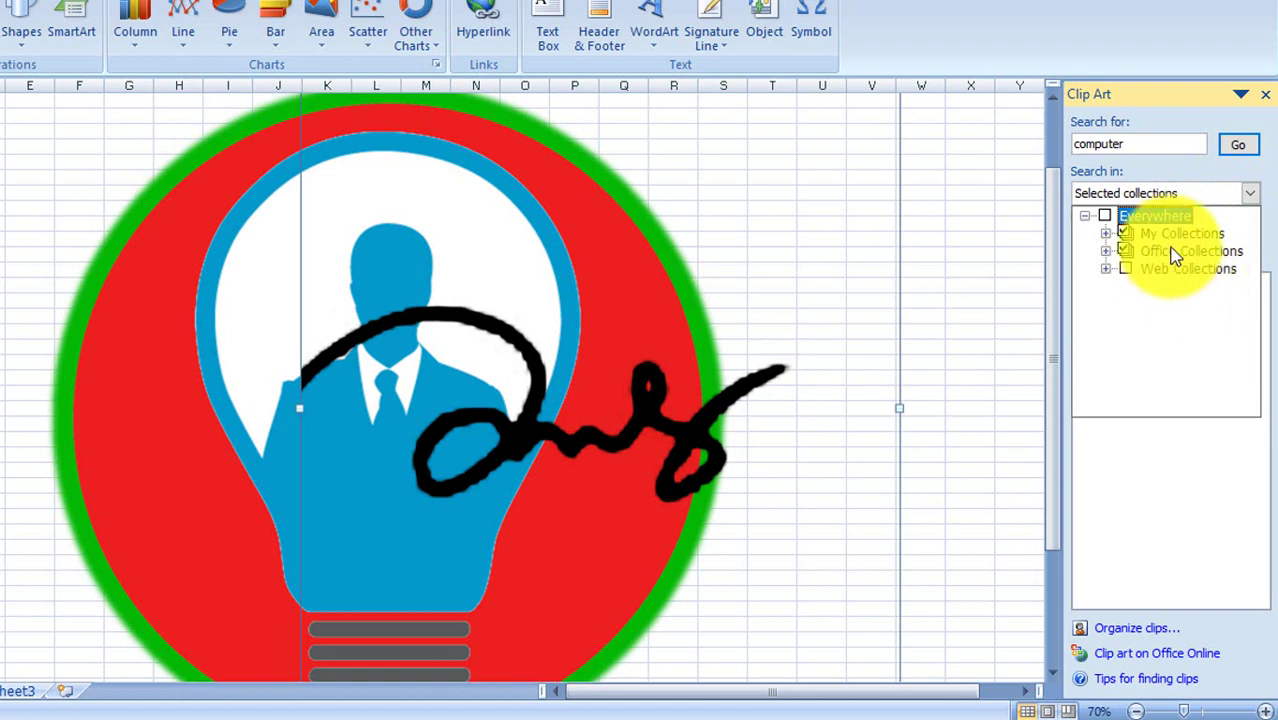
left_click(1251, 196)
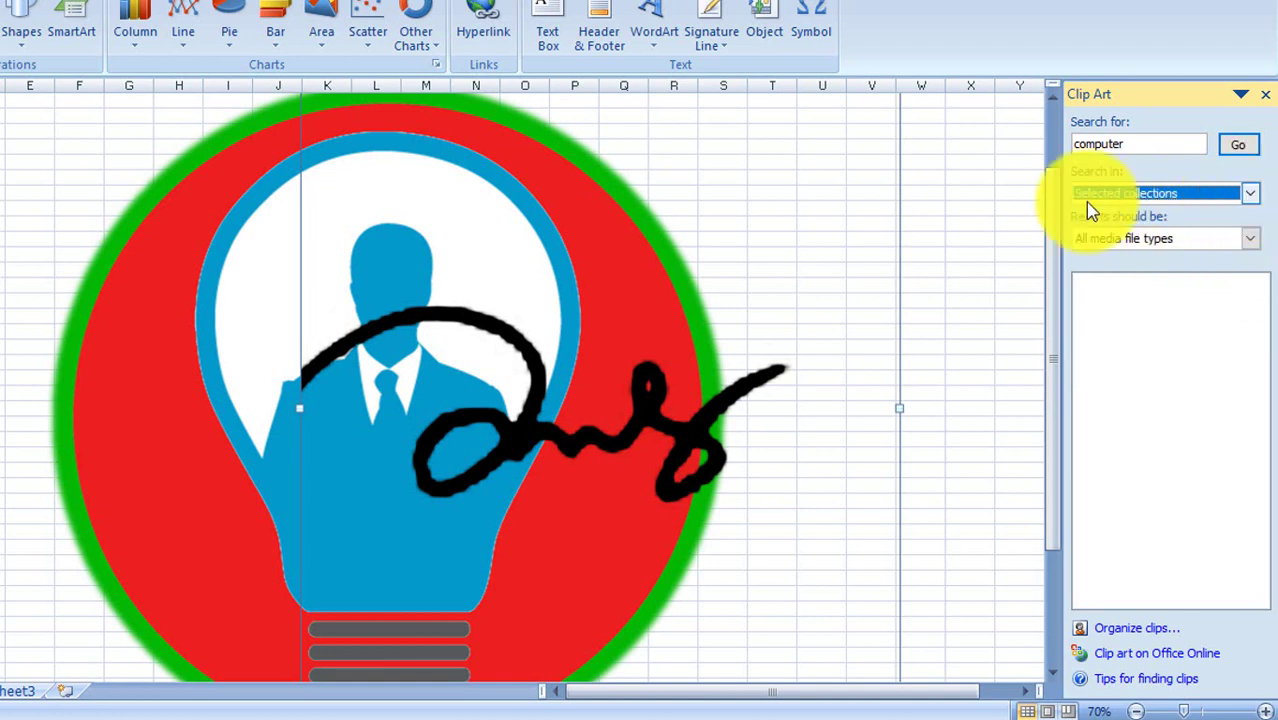
left_click(1238, 144)
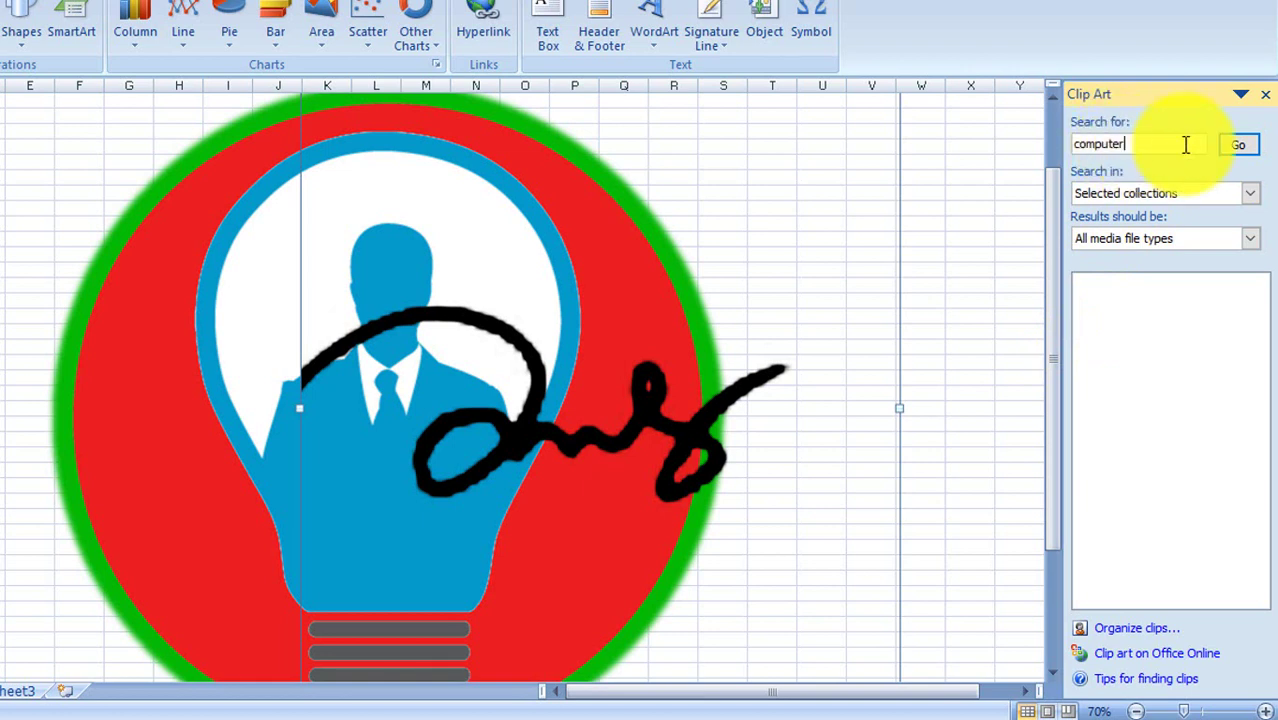
- Run the 'computer' clip art search and insert the globe-and-laptops networking clip
left_click(1238, 146)
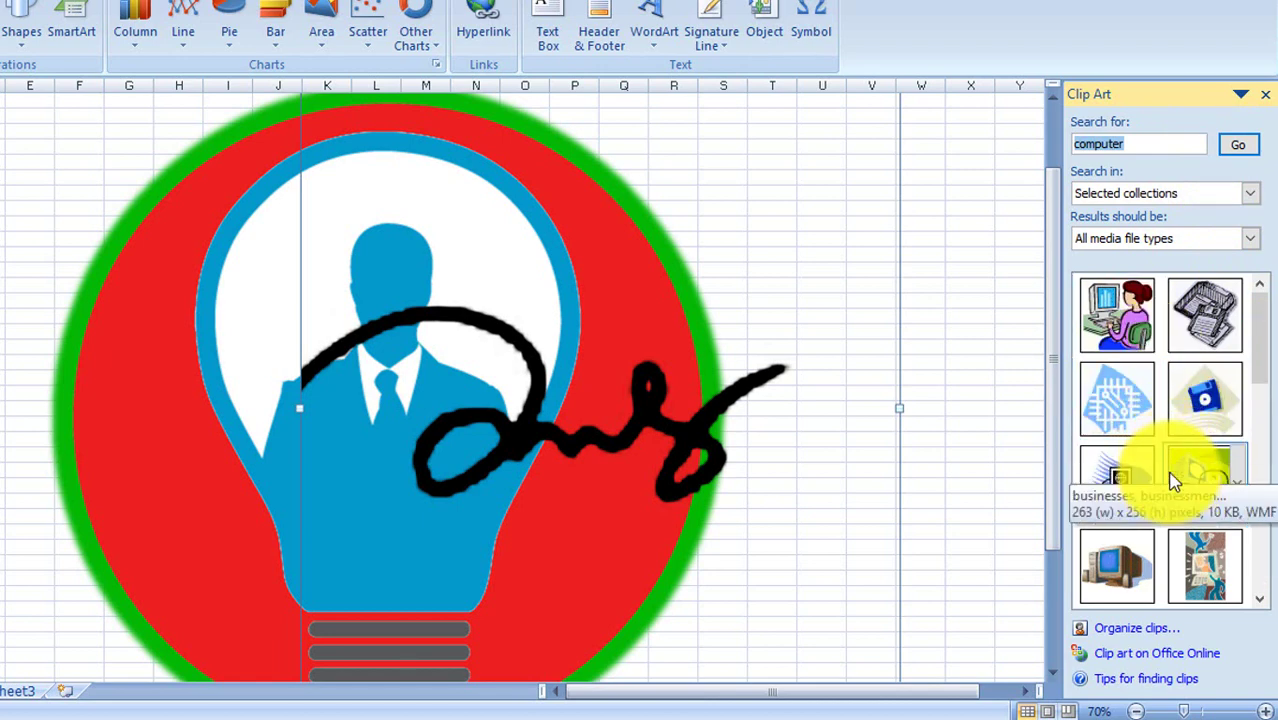
scroll(1175, 480, "down", 5)
scroll(1175, 533, "up", 3)
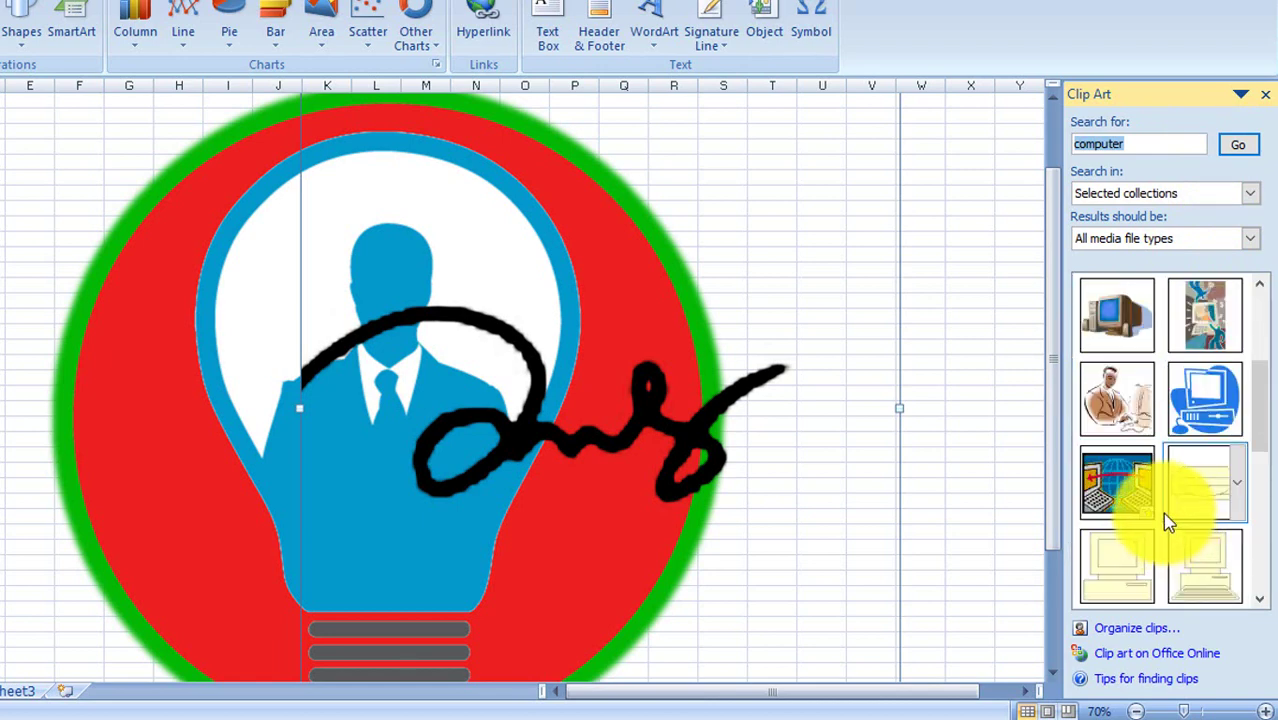
mouse_move(1133, 478)
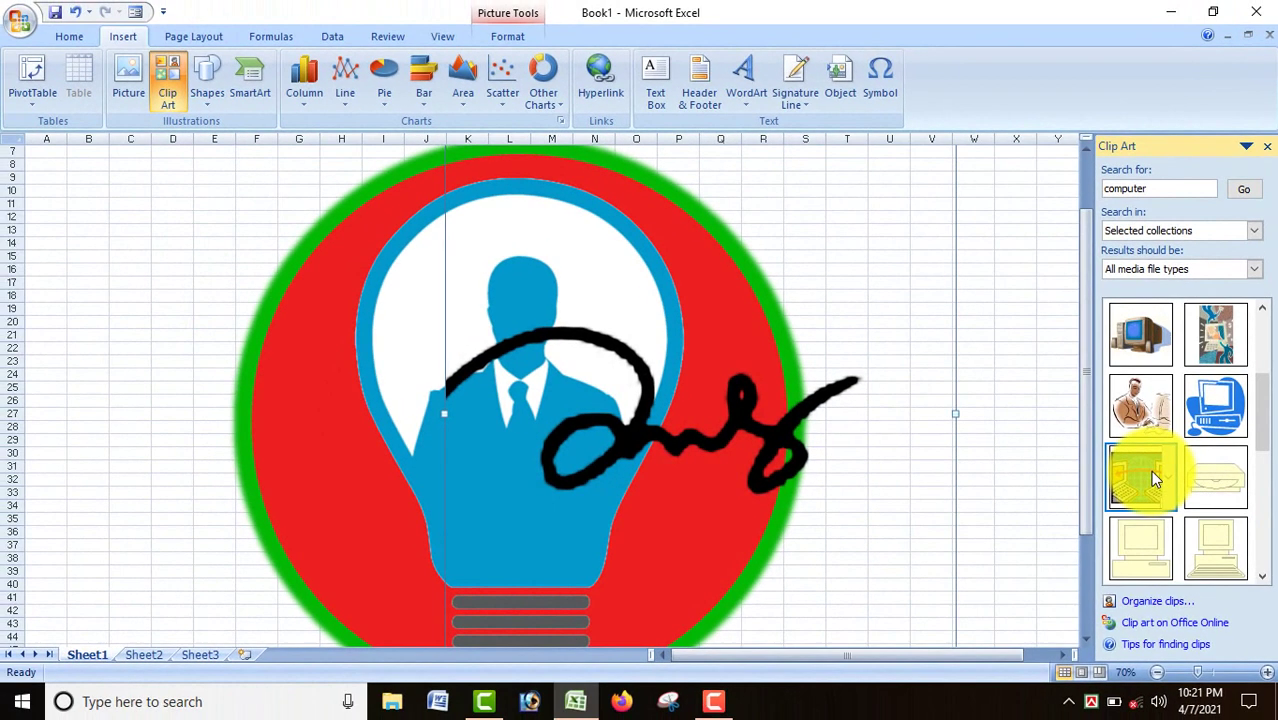
left_click(1151, 474)
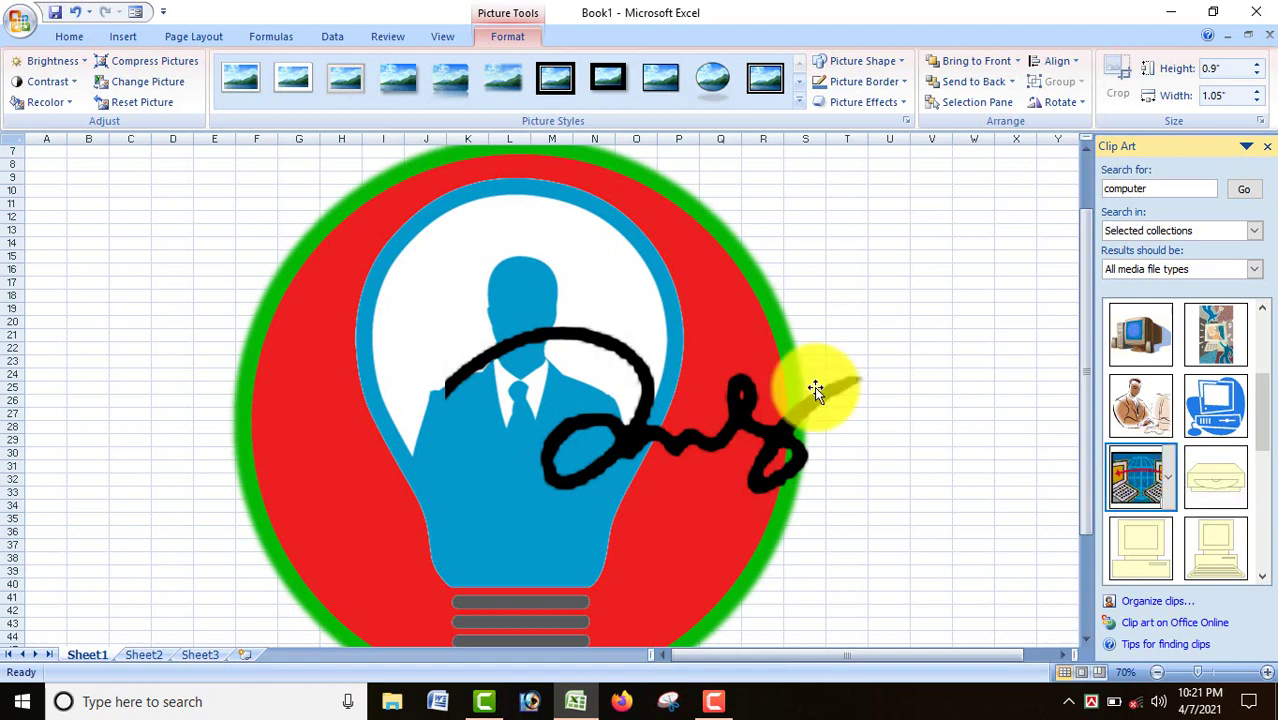
scroll(790, 390, "up", 1)
scroll(777, 389, "up", 1)
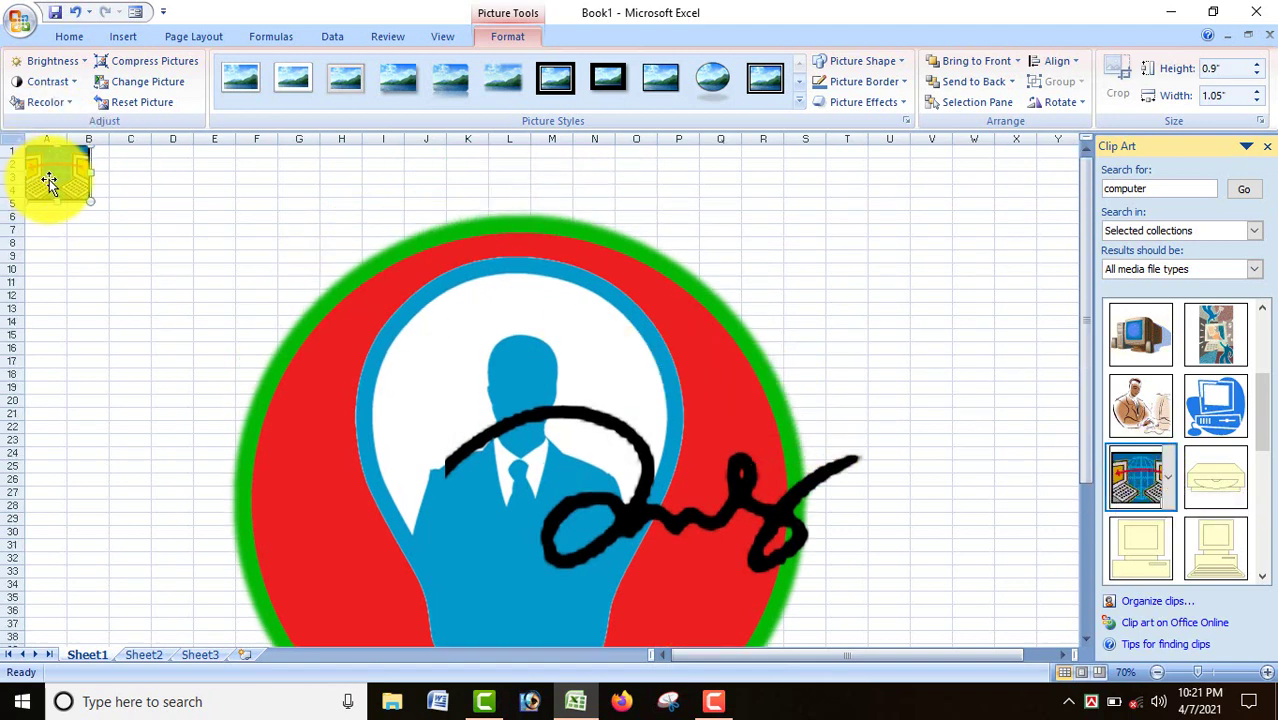
- Enlarge the networking clip art to 4.07" by 4.75" and move it over the logo's upper-left
mouse_move(66, 185)
left_mouse_down()
mouse_move(512, 420)
mouse_move(440, 342)
left_mouse_up()
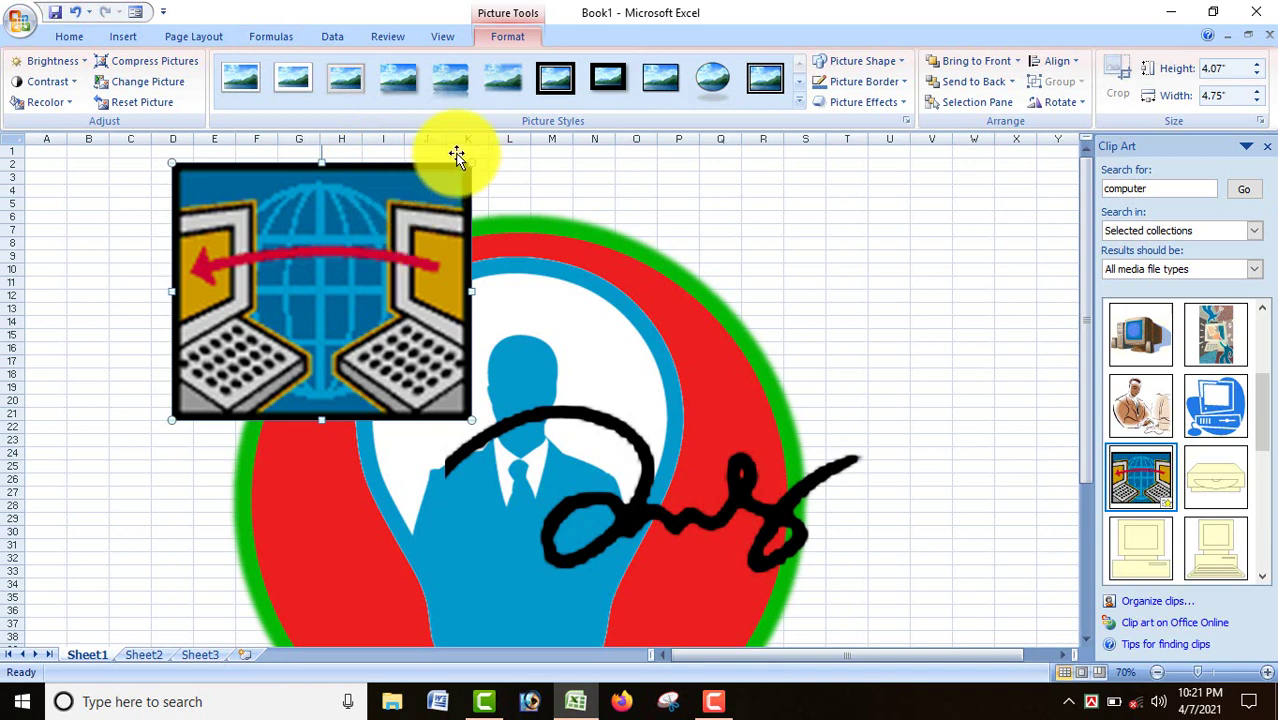
left_click(489, 38)
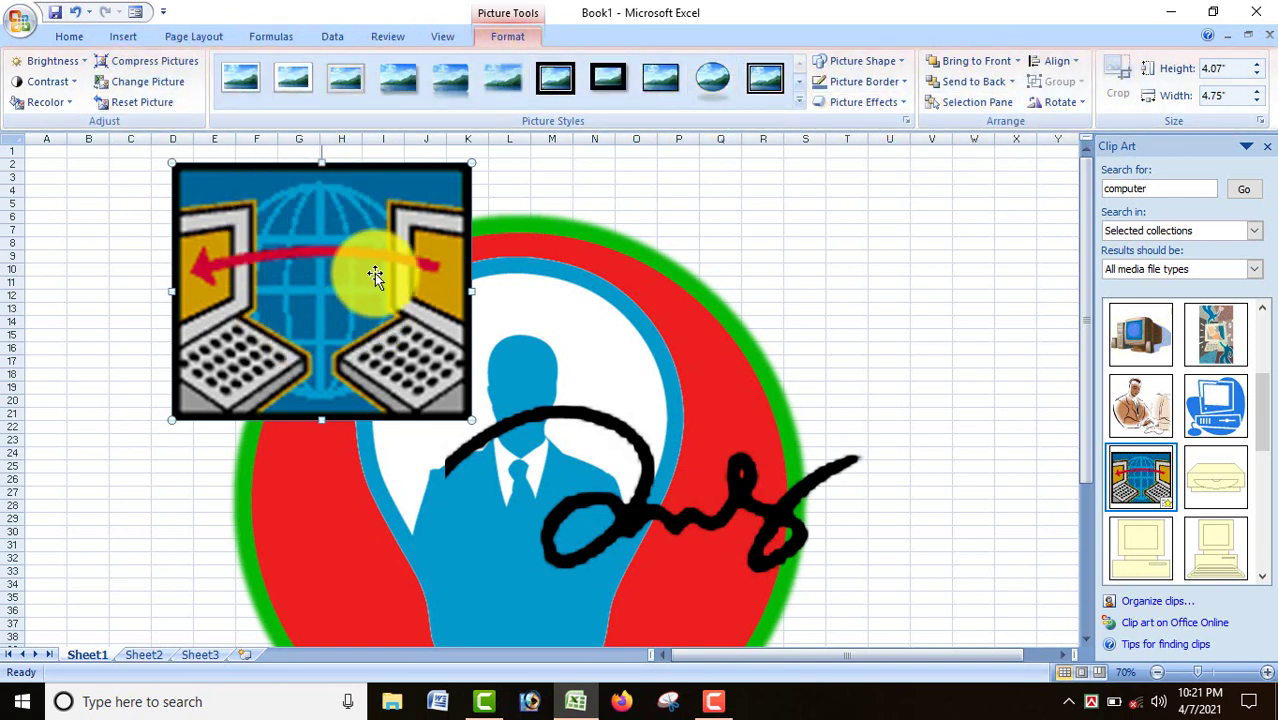
left_click_drag(375, 276, 316, 298)
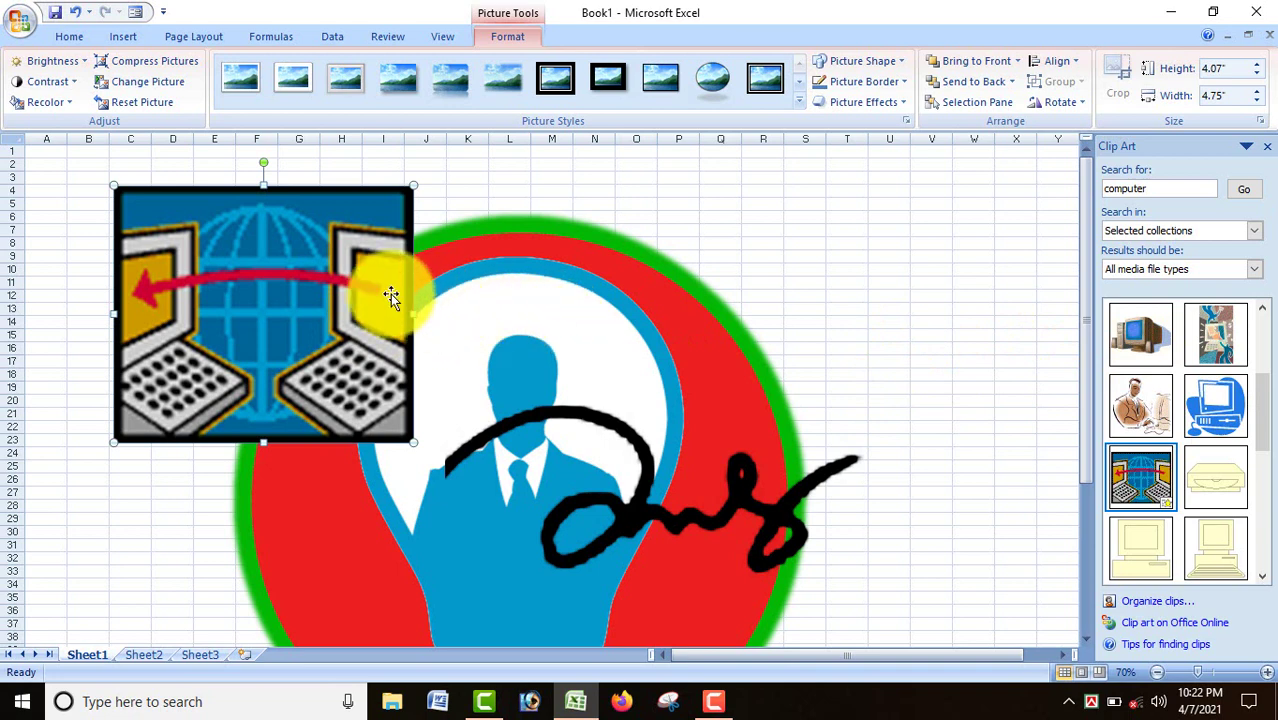
- Remove the networking clip, insert the woman-at-computer clip art, and enlarge it to 3.65" by 3.6"
key("ctrl+z")
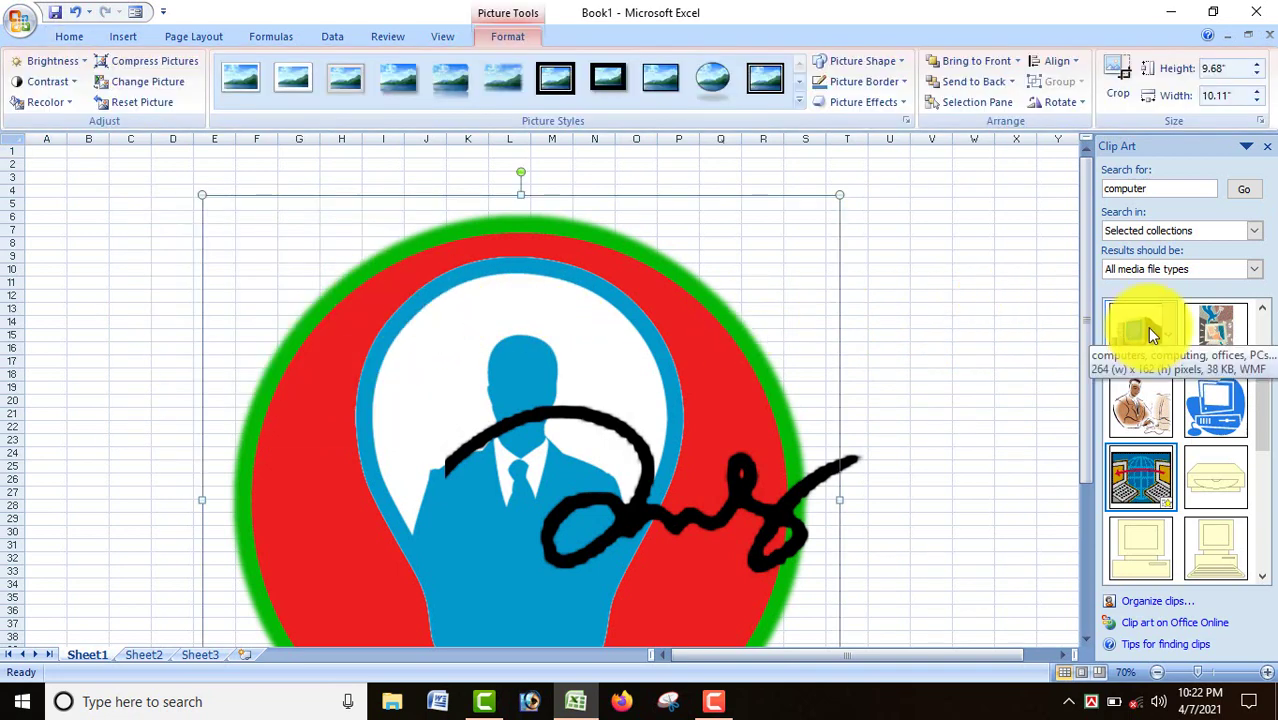
scroll(1145, 335, "up", 3)
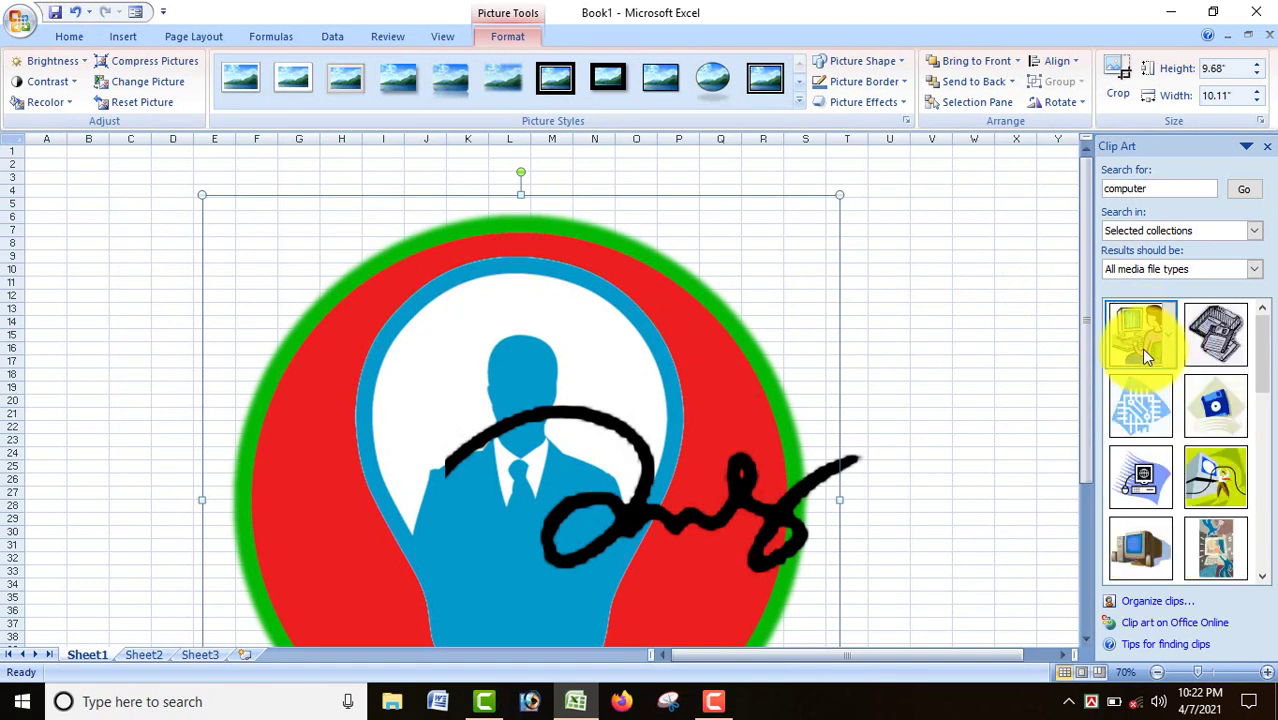
left_click(1141, 348)
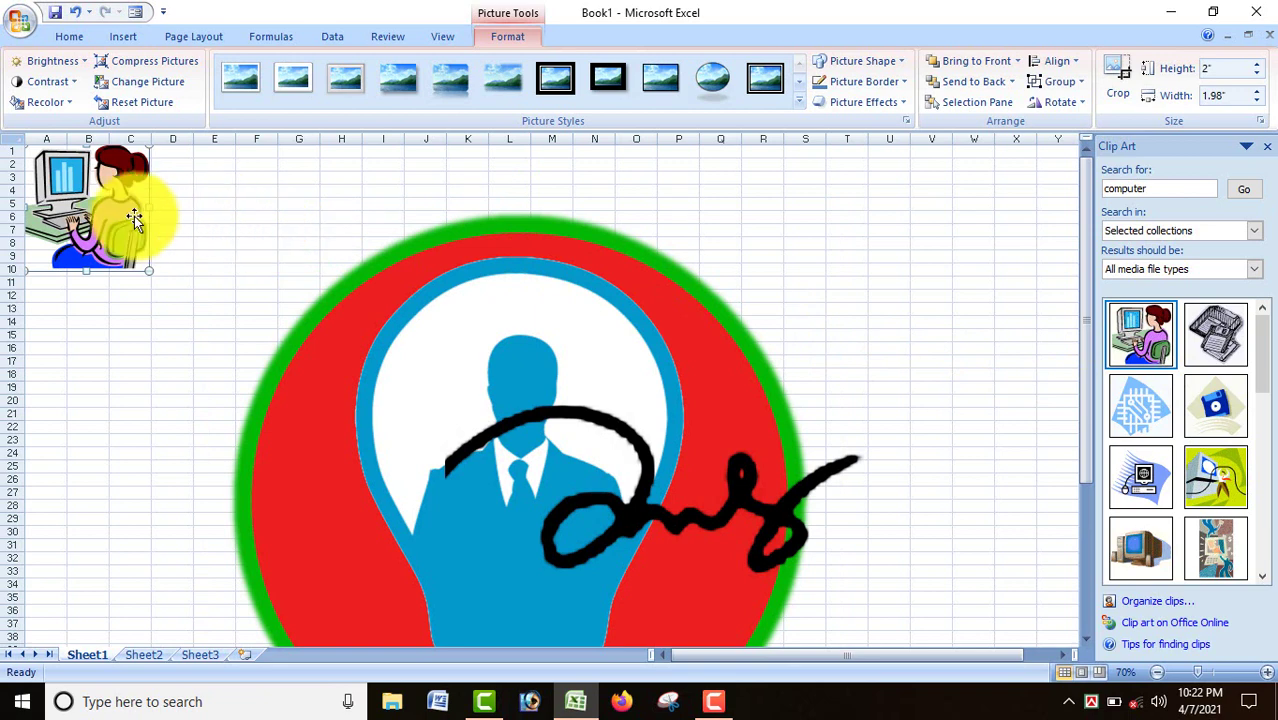
mouse_move(142, 214)
left_mouse_down()
mouse_move(260, 242)
mouse_move(362, 296)
mouse_move(431, 407)
left_mouse_up()
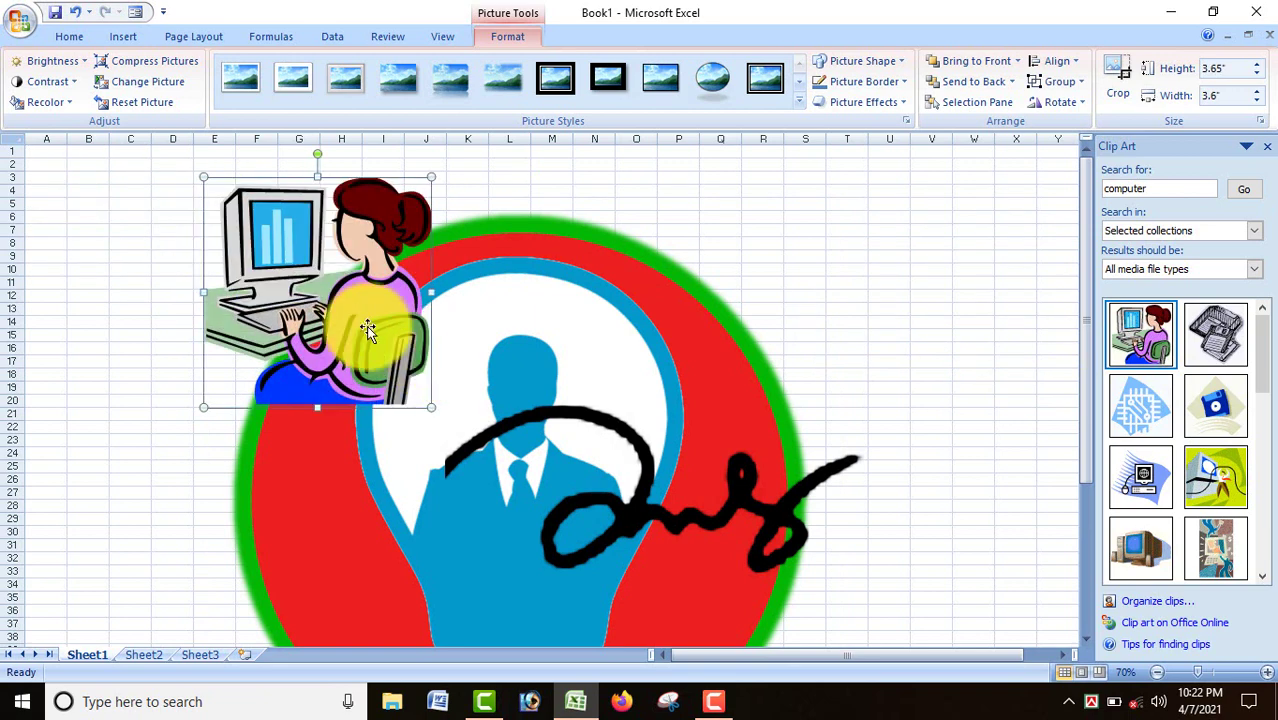